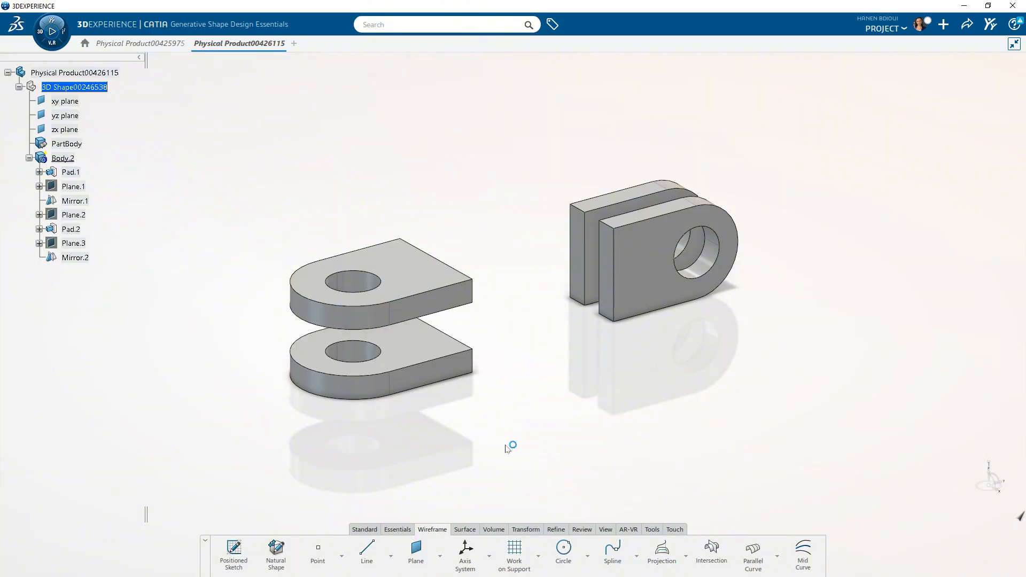
# Create a spline from the upper horizontal plate's front top corner to the near vertical plate's outer bottom corner, tangent to the adjoining edges.
pyautogui.click(610, 555)
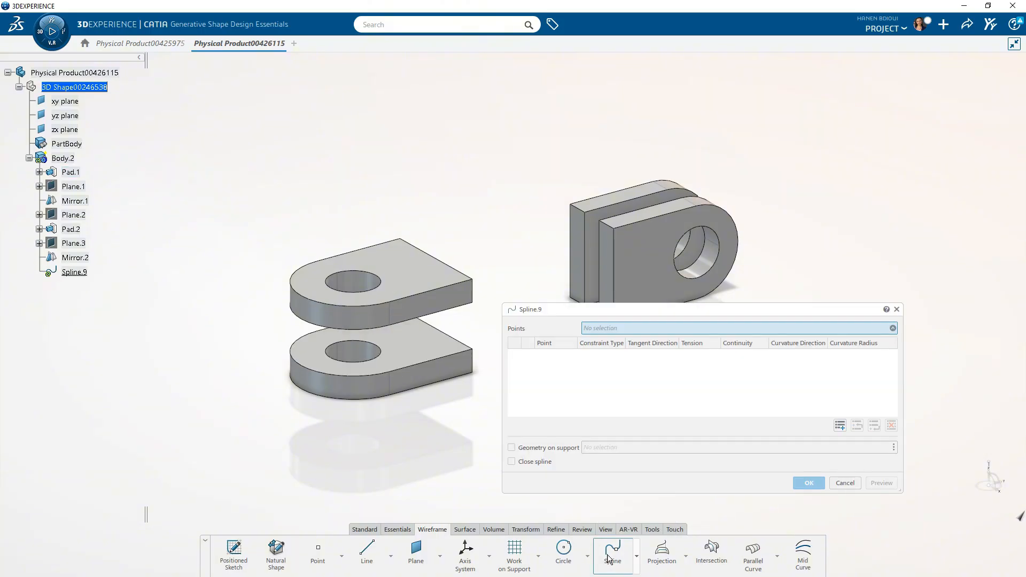
pyautogui.moveTo(220, 342); pyautogui.dragTo(1013, 337, button='middle')
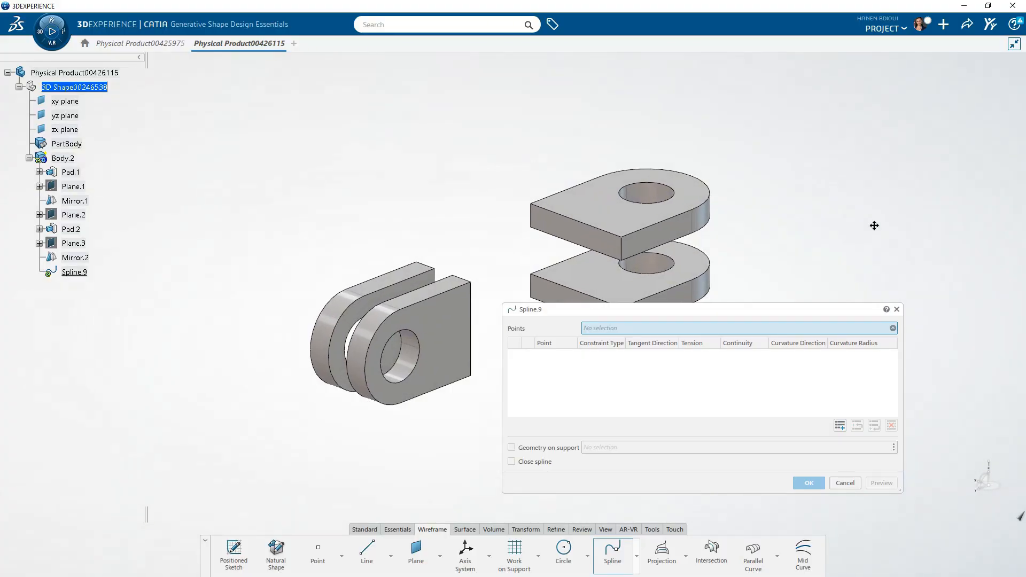
pyautogui.moveTo(872, 224); pyautogui.dragTo(792, 172, button='middle')
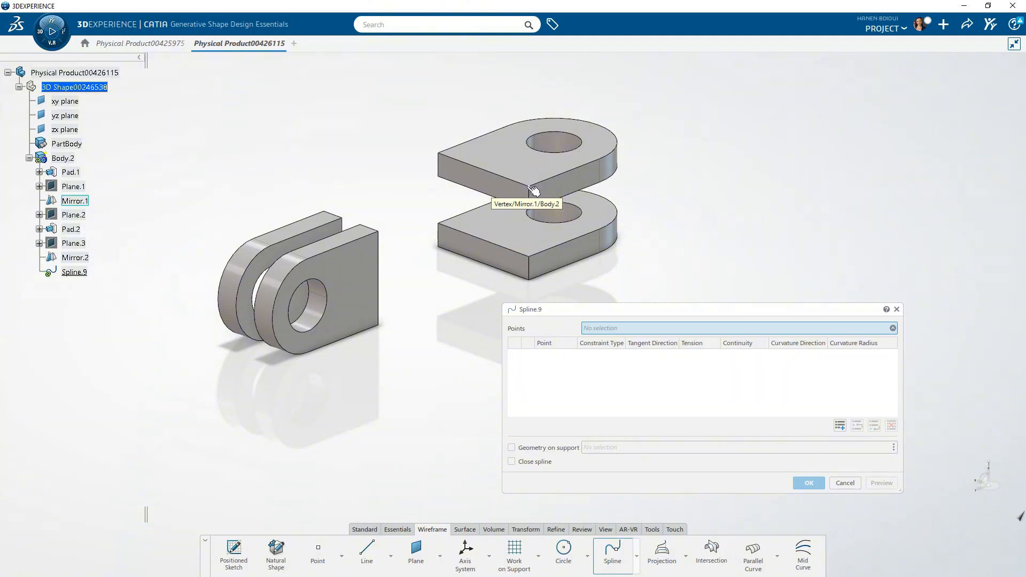
pyautogui.click(534, 191)
pyautogui.moveTo(467, 332); pyautogui.dragTo(396, 332, button='middle')
pyautogui.click(362, 309)
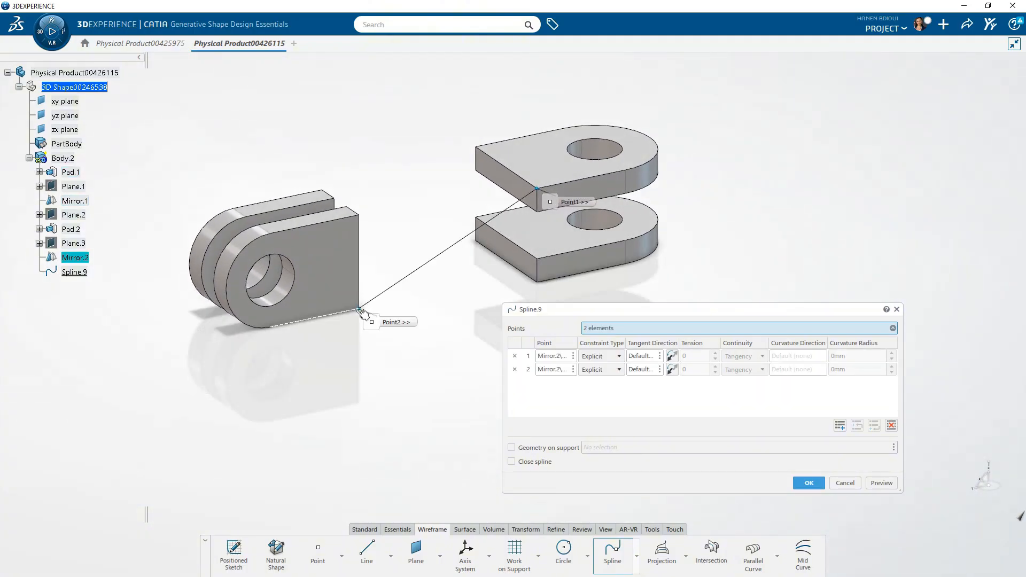
pyautogui.click(800, 483)
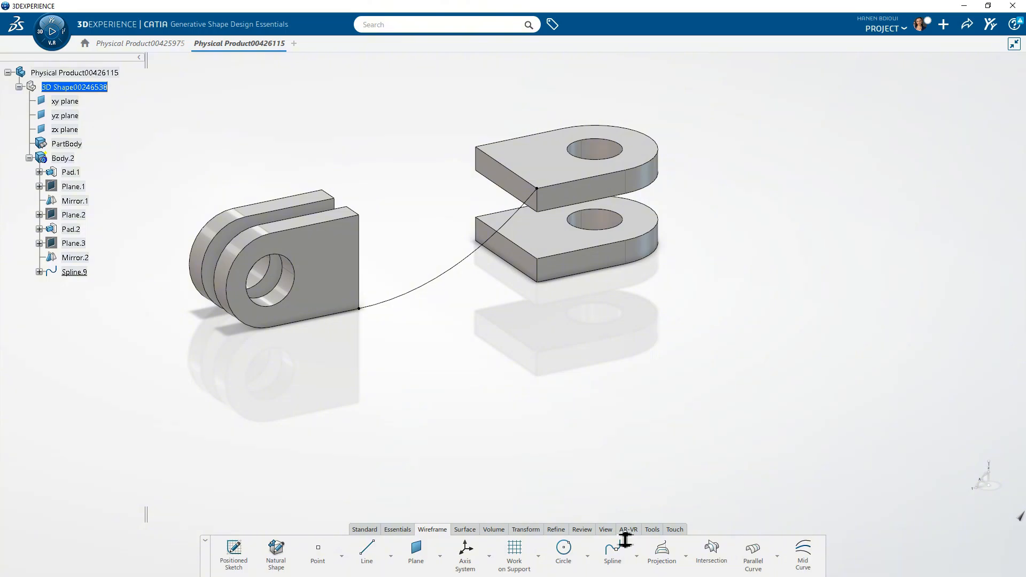
# Create a spline from the upper horizontal plate's front bottom corner to the same vertical plate's inner bottom corner, tangent to the adjoining edges.
pyautogui.click(613, 551)
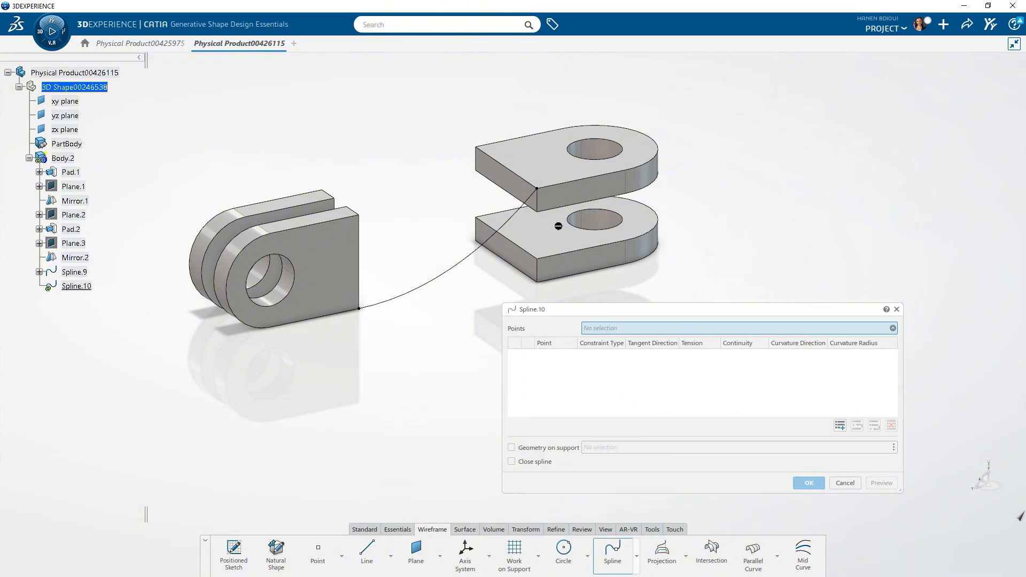
pyautogui.click(538, 213)
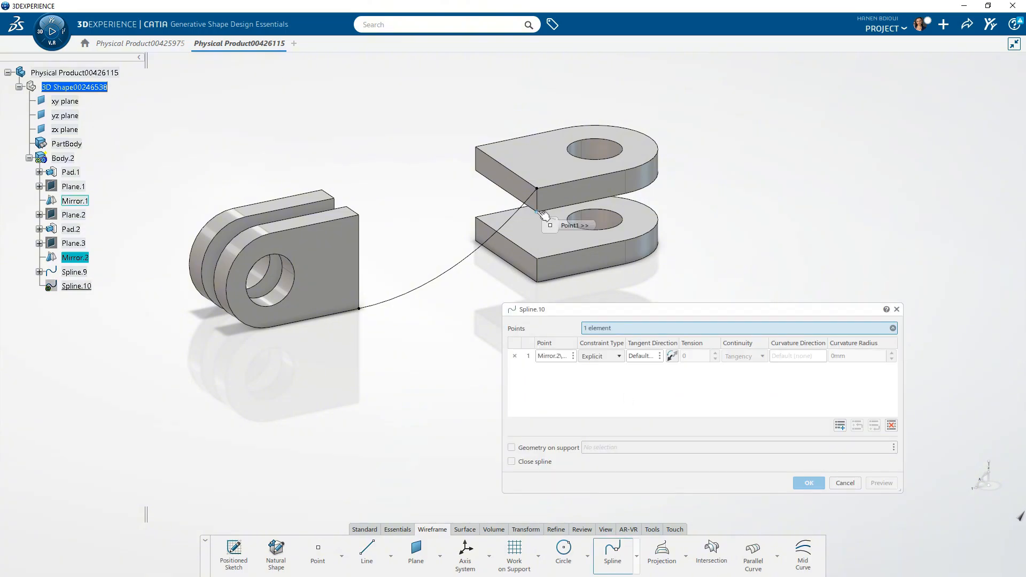
pyautogui.moveTo(384, 320); pyautogui.dragTo(119, 320, button='middle')
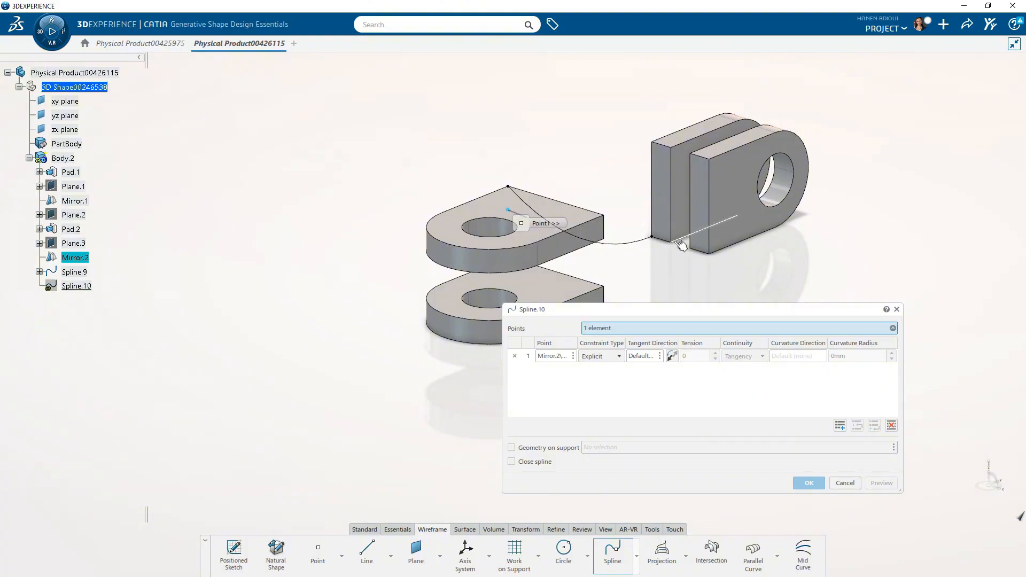
pyautogui.click(672, 242)
pyautogui.click(685, 245)
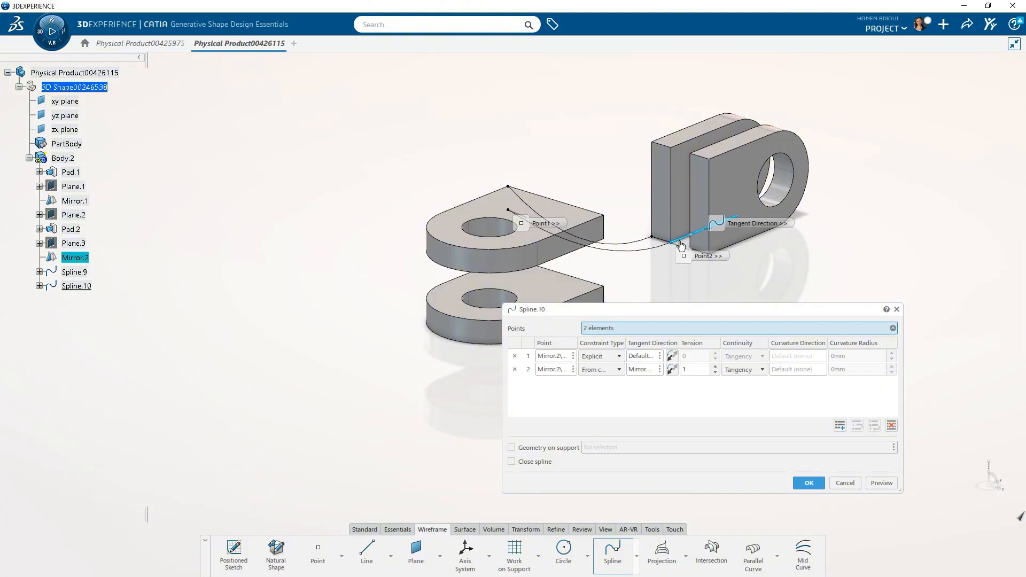
pyautogui.moveTo(428, 304); pyautogui.dragTo(1012, 309, button='middle')
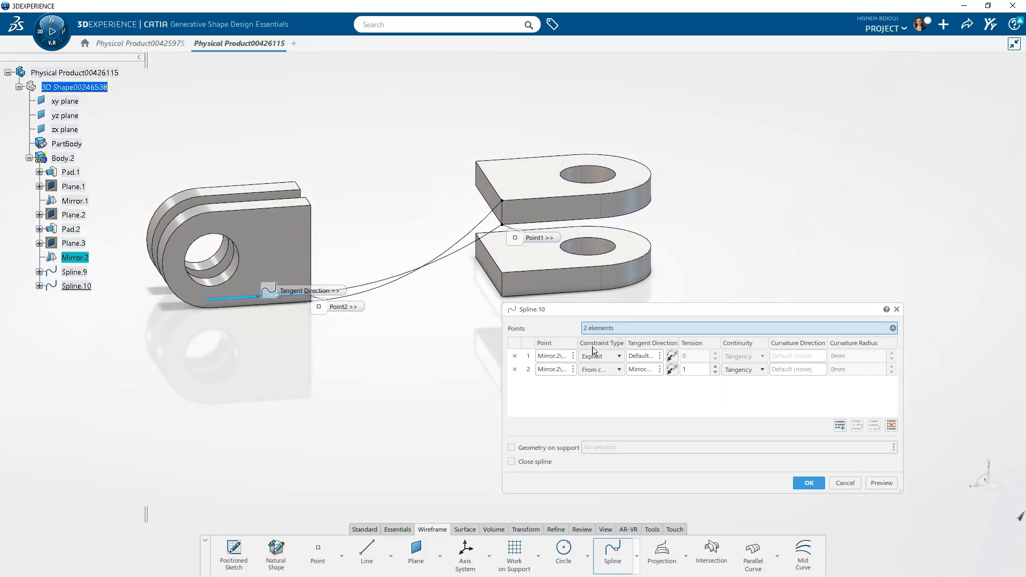
pyautogui.moveTo(452, 369); pyautogui.dragTo(743, 438, button='middle')
pyautogui.click(808, 483)
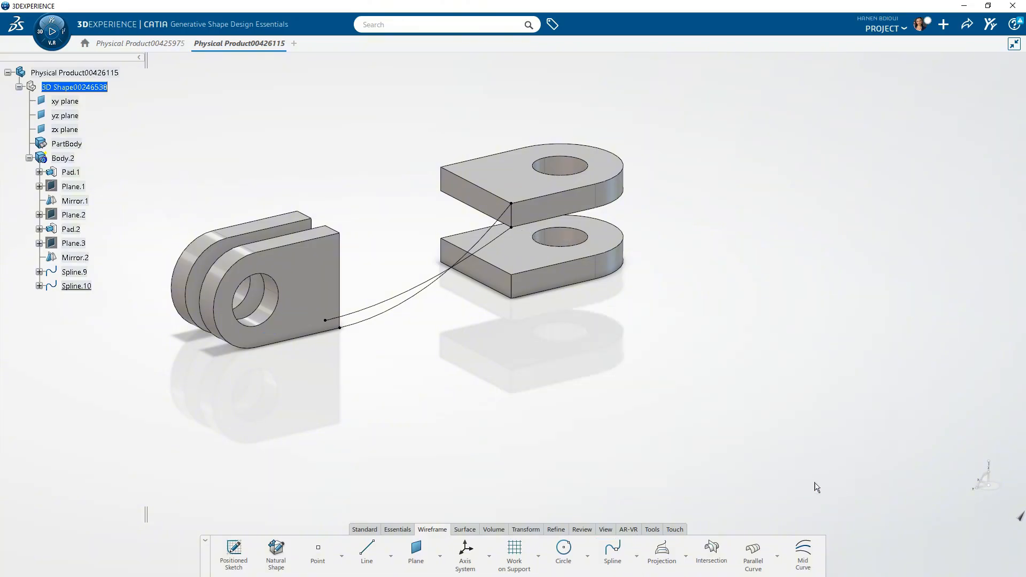
# Create a spline from that vertical plate's inner top corner to the upper horizontal plate's other bottom corner, tangent to both adjoining edges.
pyautogui.moveTo(517, 402); pyautogui.dragTo(546, 394, button='middle')
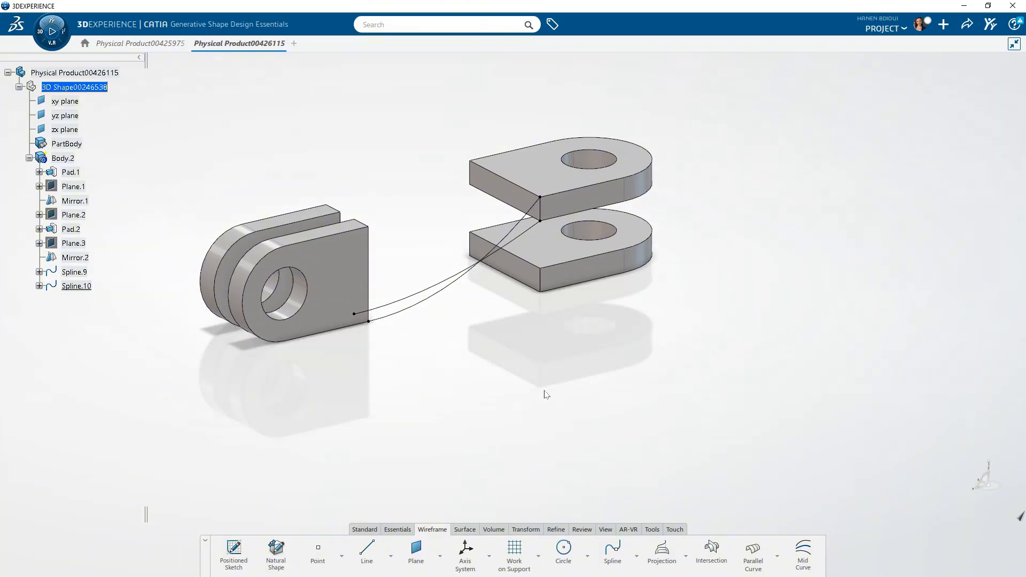
pyautogui.click(612, 553)
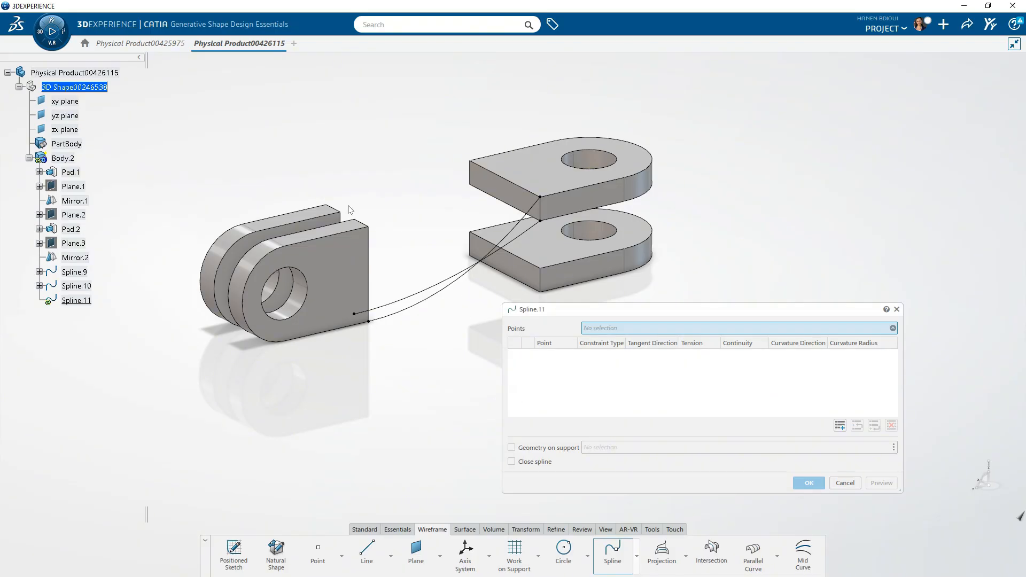
pyautogui.click(354, 222)
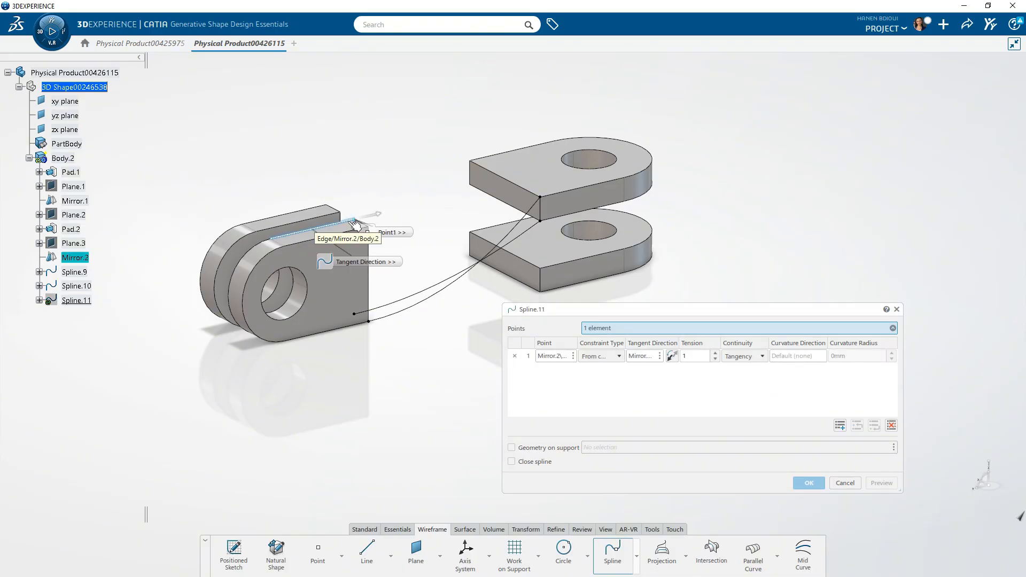
pyautogui.moveTo(382, 182); pyautogui.dragTo(802, 197, button='middle')
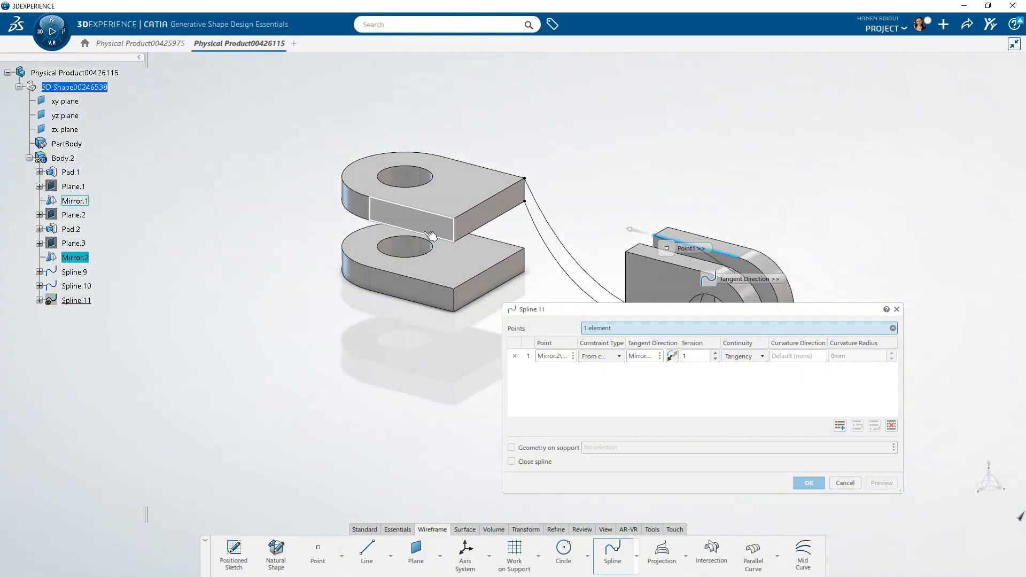
pyautogui.click(457, 245)
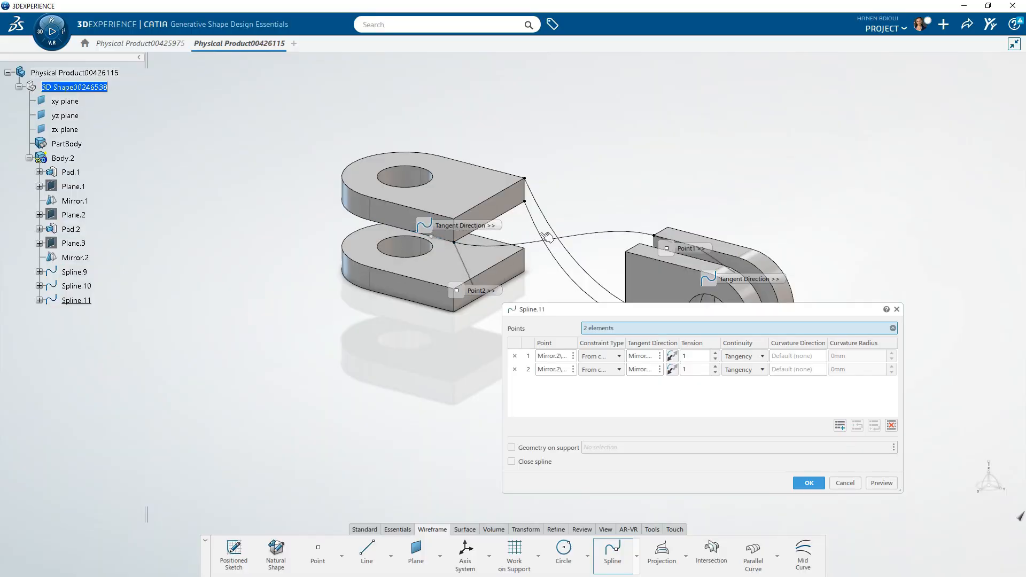
pyautogui.moveTo(481, 259); pyautogui.dragTo(185, 204, button='middle')
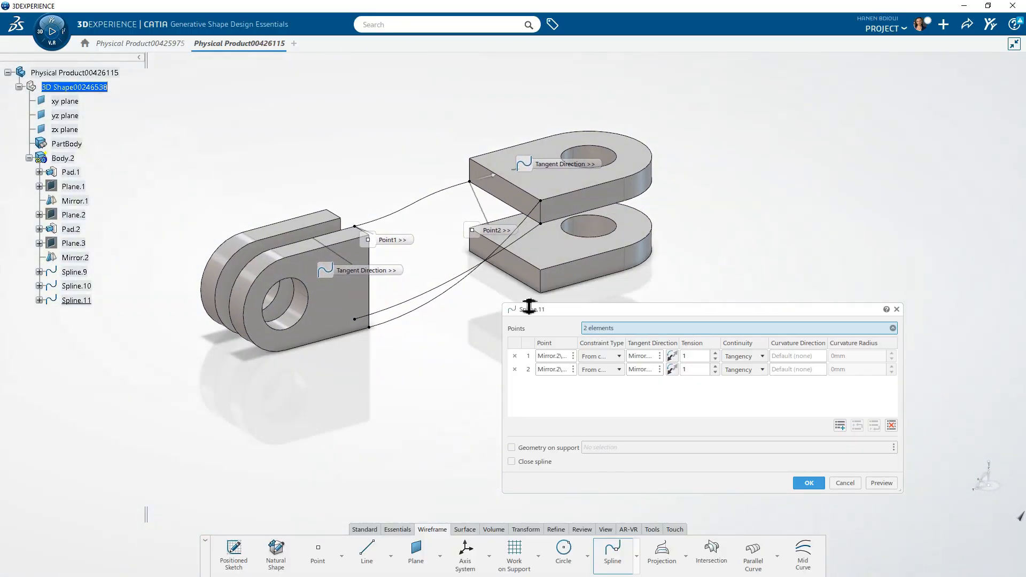
pyautogui.click(807, 483)
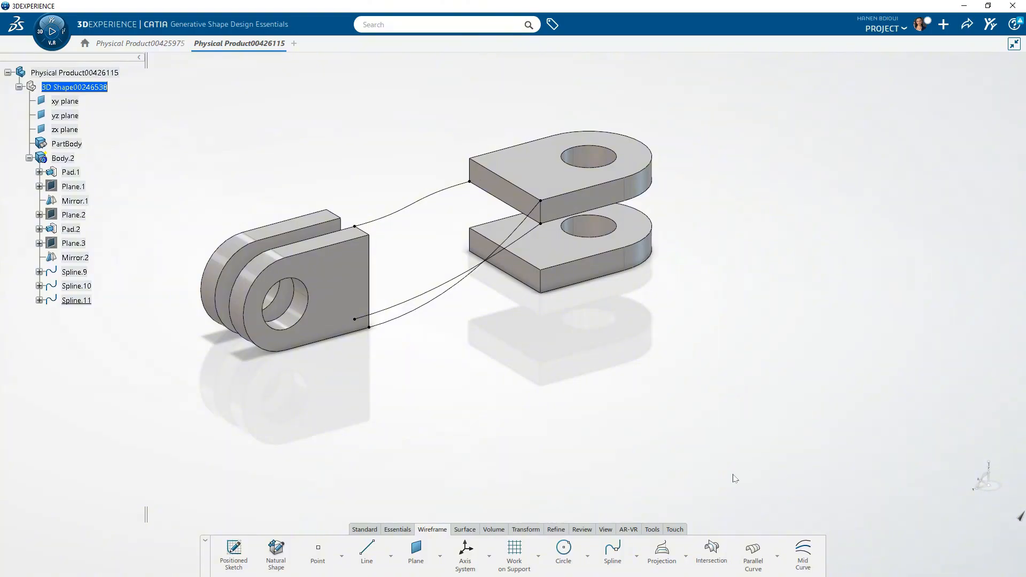
# Create a spline from the upper horizontal plate's remaining top corner to the same vertical plate's outer top corner, tangent to both adjoining edges.
pyautogui.click(610, 556)
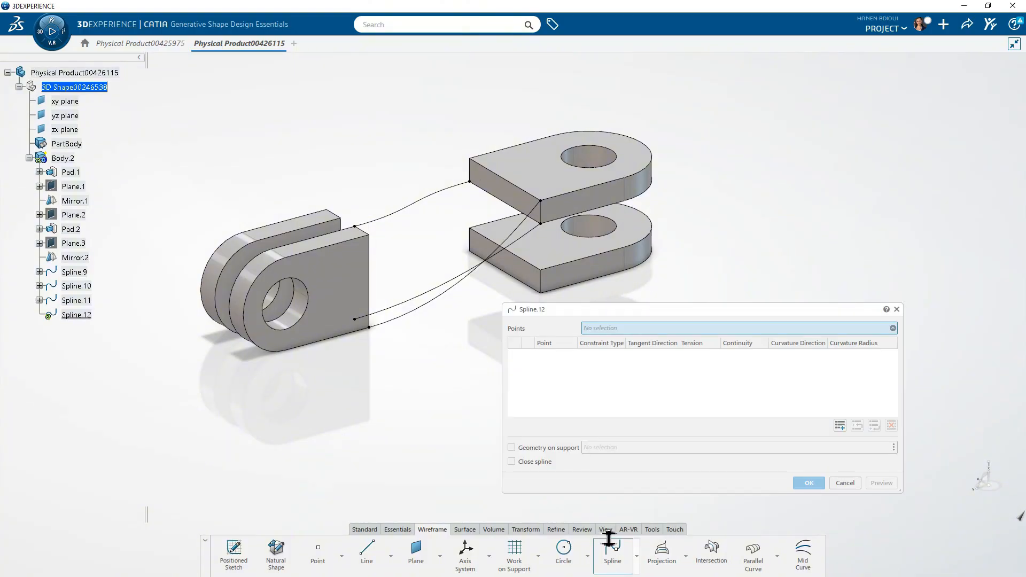
pyautogui.click(473, 161)
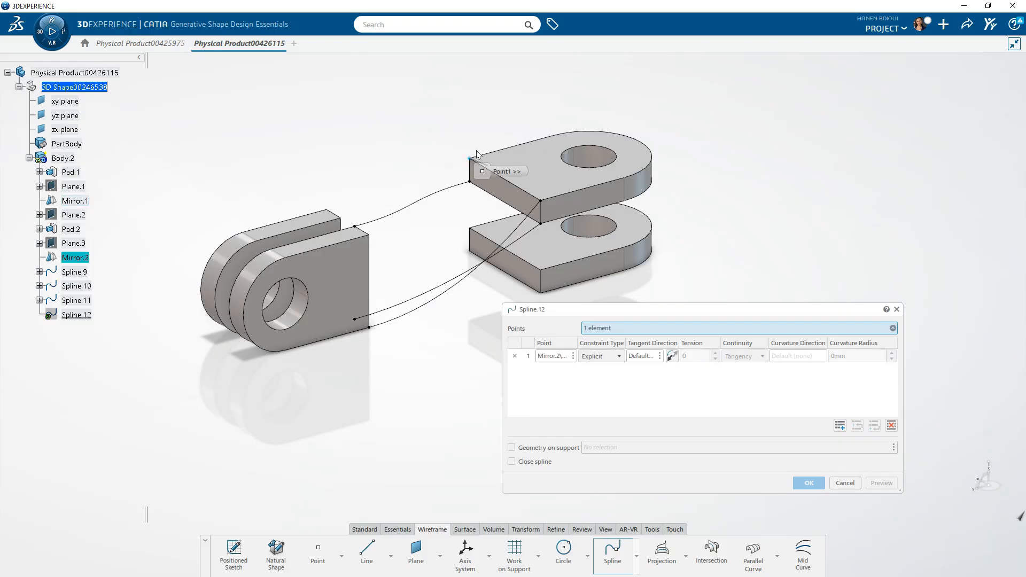
pyautogui.click(484, 155)
pyautogui.moveTo(475, 214); pyautogui.dragTo(297, 326, button='middle')
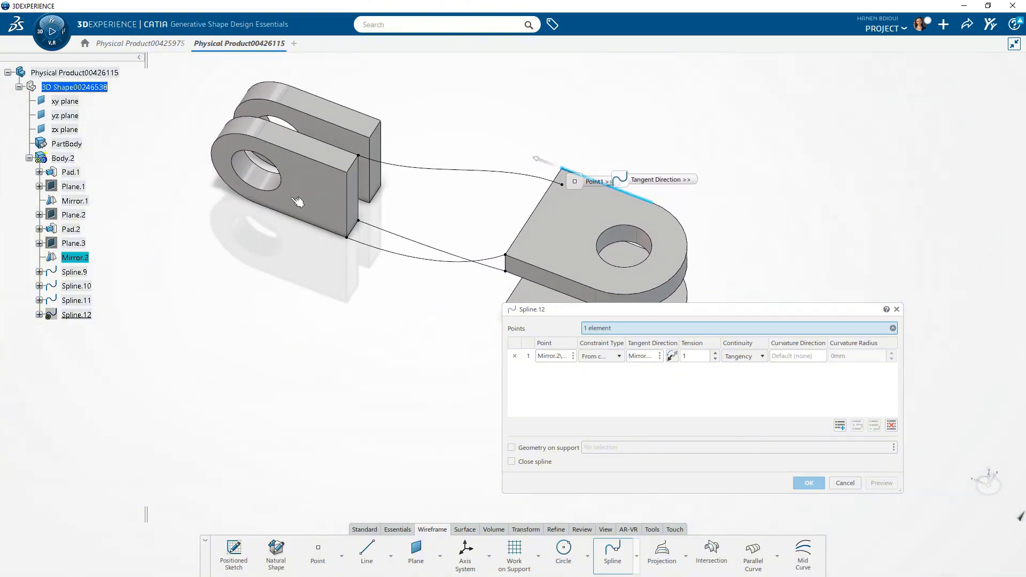
pyautogui.click(348, 173)
pyautogui.click(344, 173)
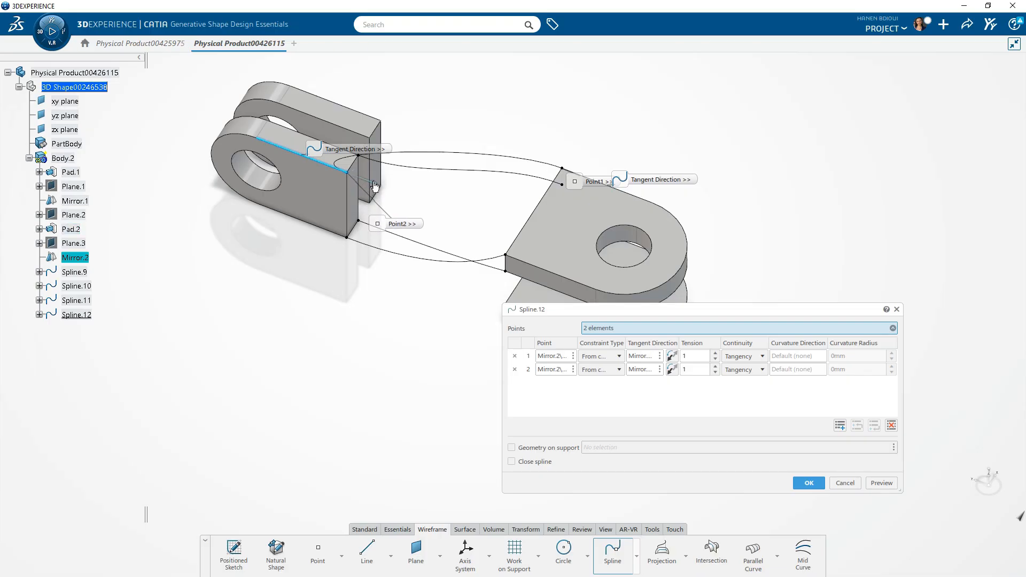
pyautogui.moveTo(375, 186); pyautogui.dragTo(499, 205, button='middle')
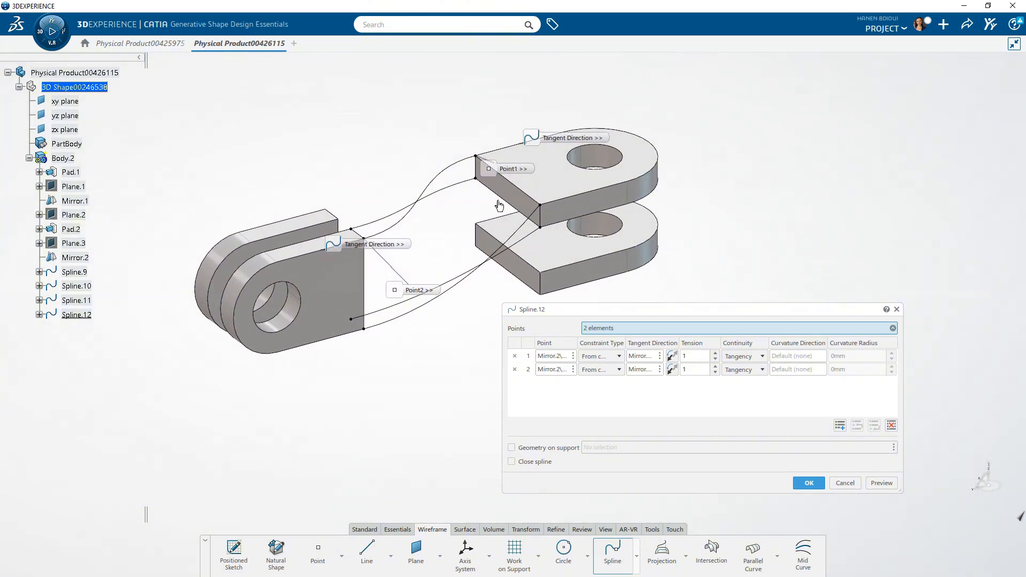
pyautogui.click(809, 484)
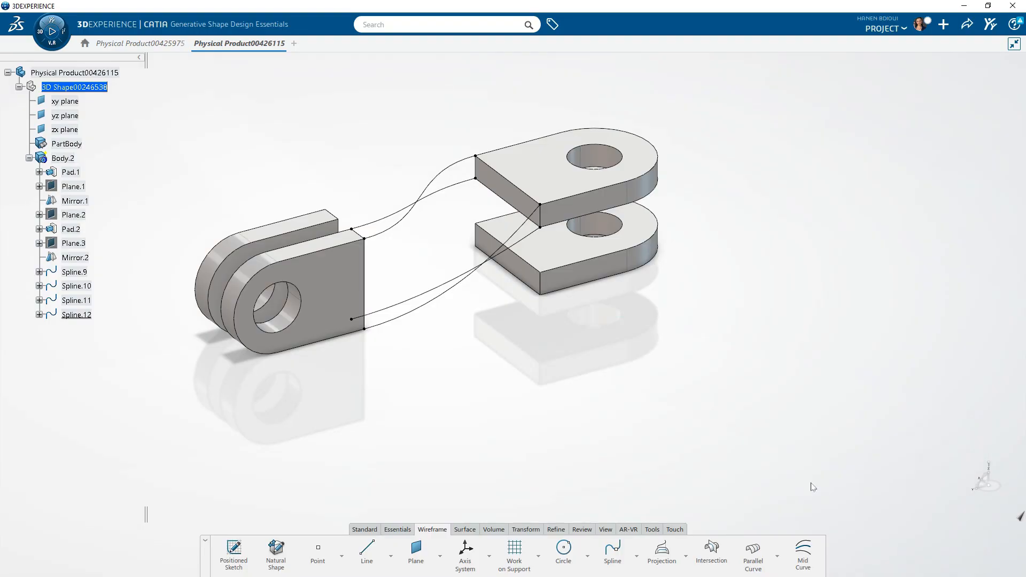
# Create a spline from the lower horizontal plate's top corner to the second vertical plate's inner top corner, tangent to both adjoining edges.
pyautogui.moveTo(812, 487); pyautogui.dragTo(892, 465, button='middle')
pyautogui.click(612, 555)
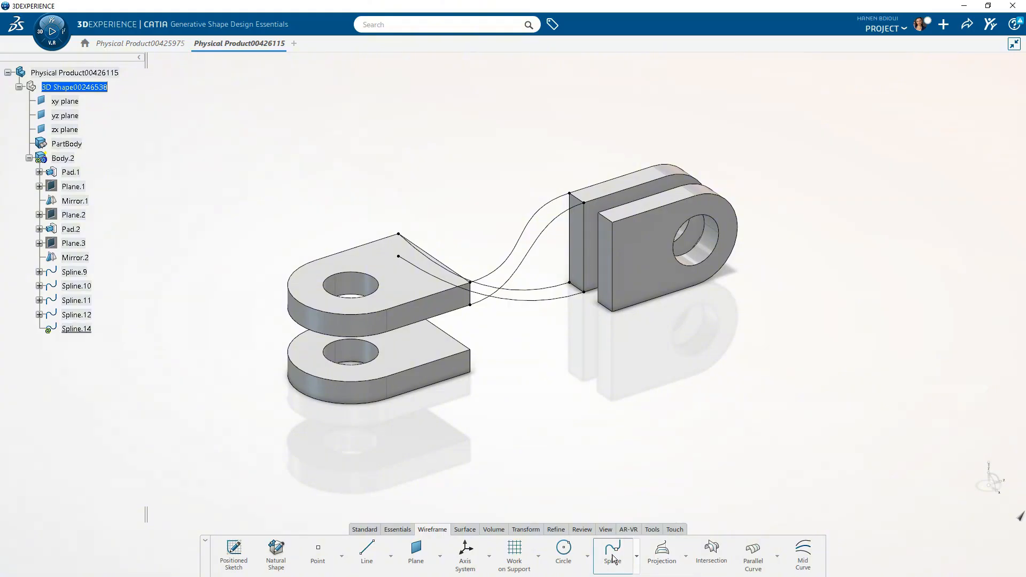
pyautogui.moveTo(440, 320); pyautogui.dragTo(563, 331)
pyautogui.click(473, 351)
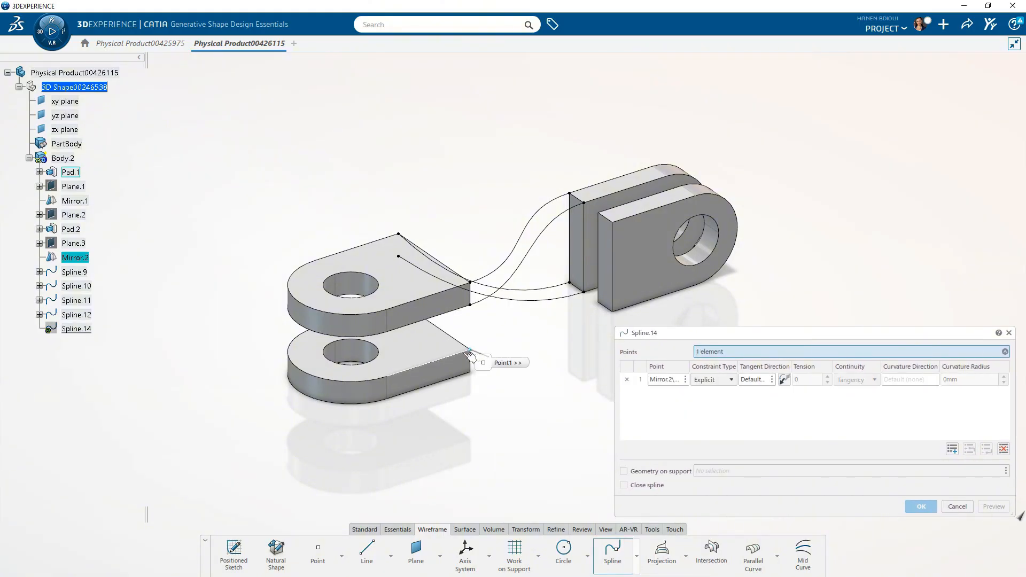
pyautogui.click(469, 353)
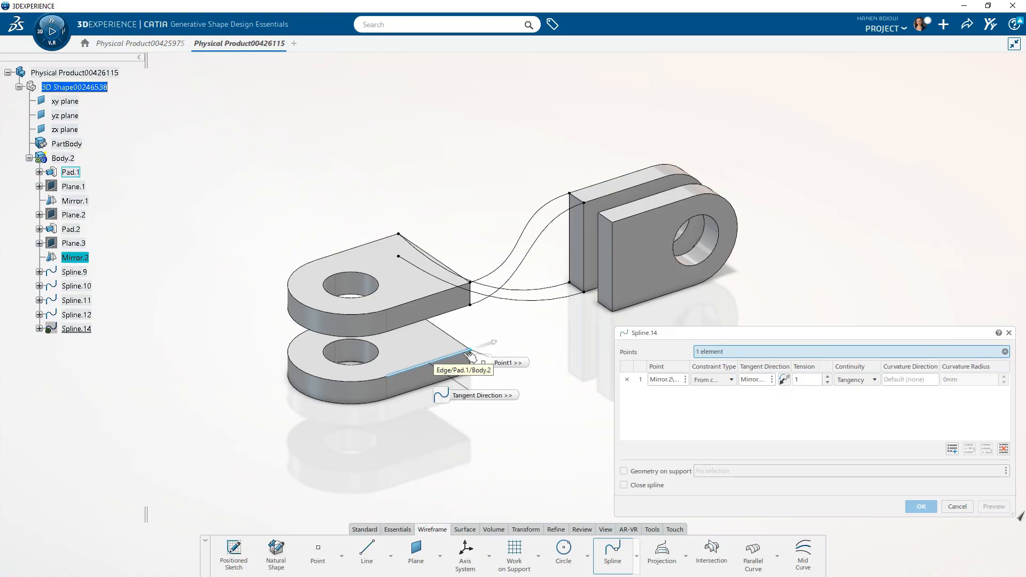
pyautogui.click(610, 212)
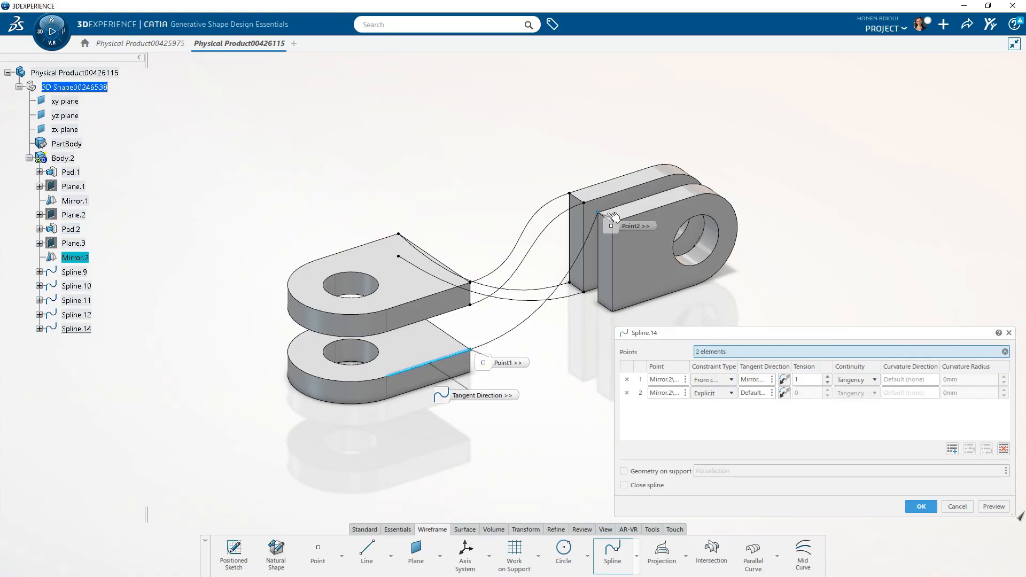
pyautogui.click(616, 214)
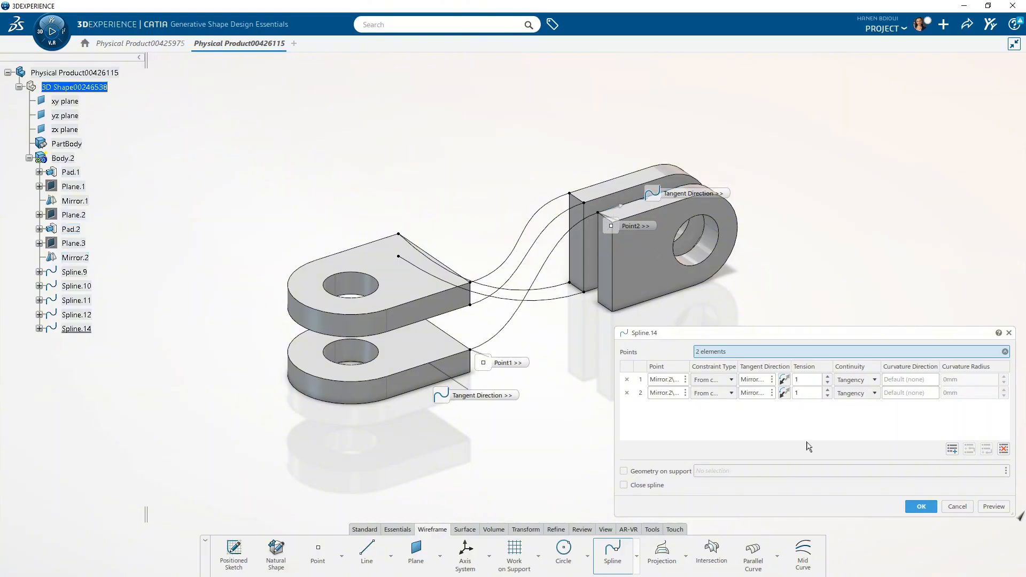
pyautogui.click(921, 507)
# Create a spline from the lower horizontal plate's bottom corner to the second vertical plate's outer top corner, tangent to both adjoining edges.
pyautogui.moveTo(678, 453); pyautogui.dragTo(635, 459, button='middle')
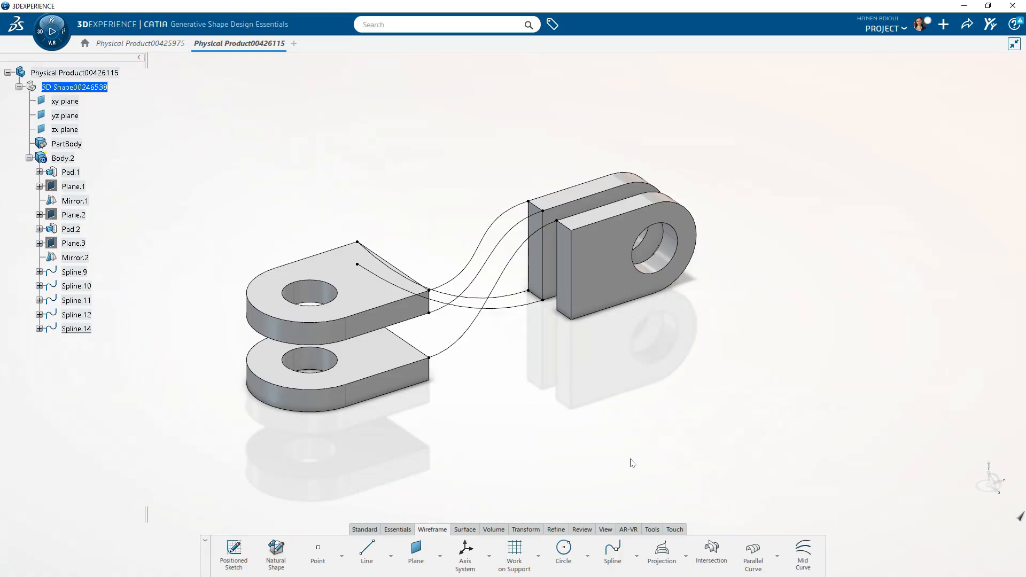
pyautogui.click(612, 548)
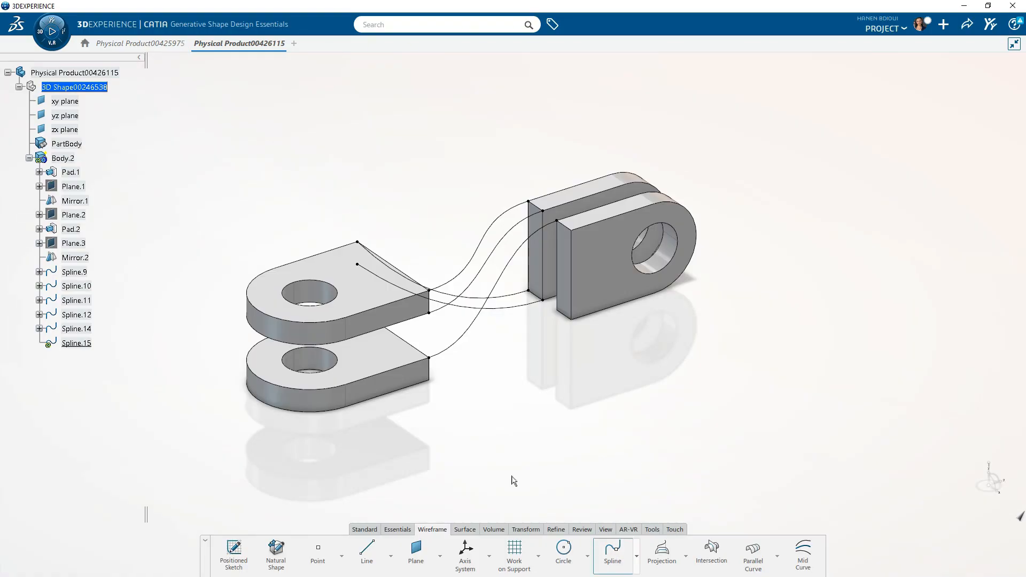
pyautogui.click(430, 380)
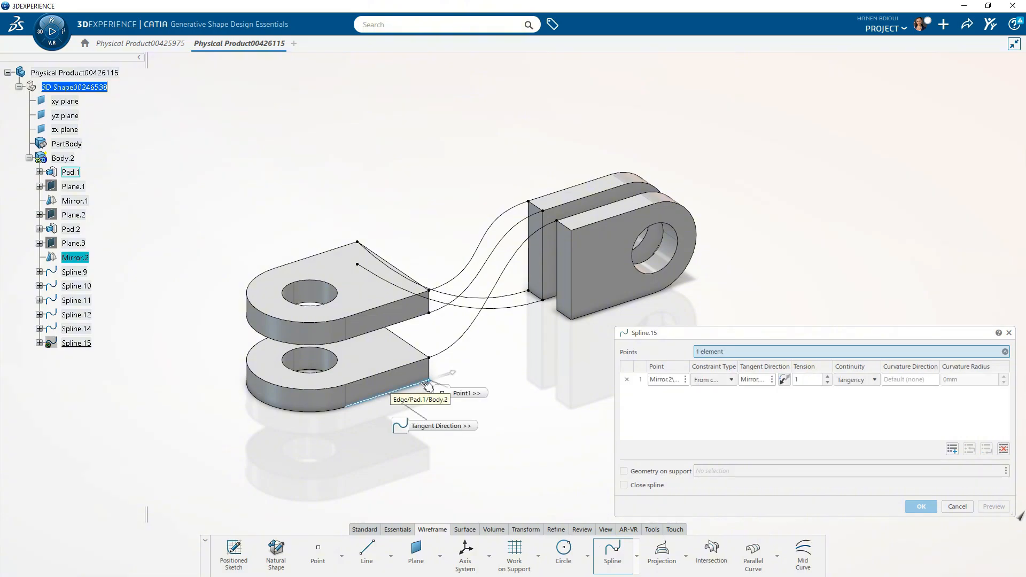
pyautogui.click(573, 232)
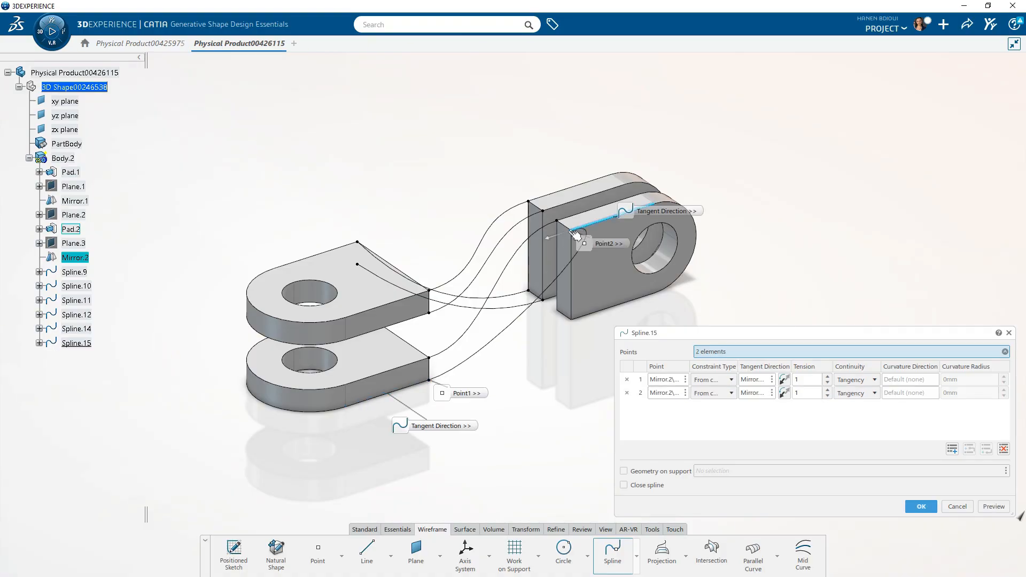
pyautogui.click(920, 507)
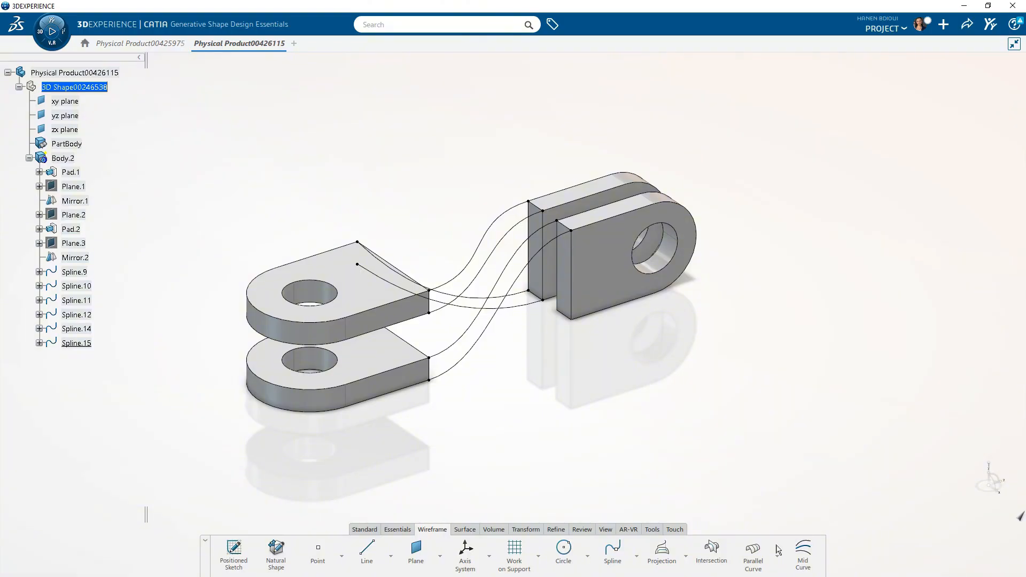
# Create a spline from the second vertical plate's outer bottom corner to the lower horizontal plate's opposite bottom corner, tangent to both adjoining edges.
pyautogui.click(606, 552)
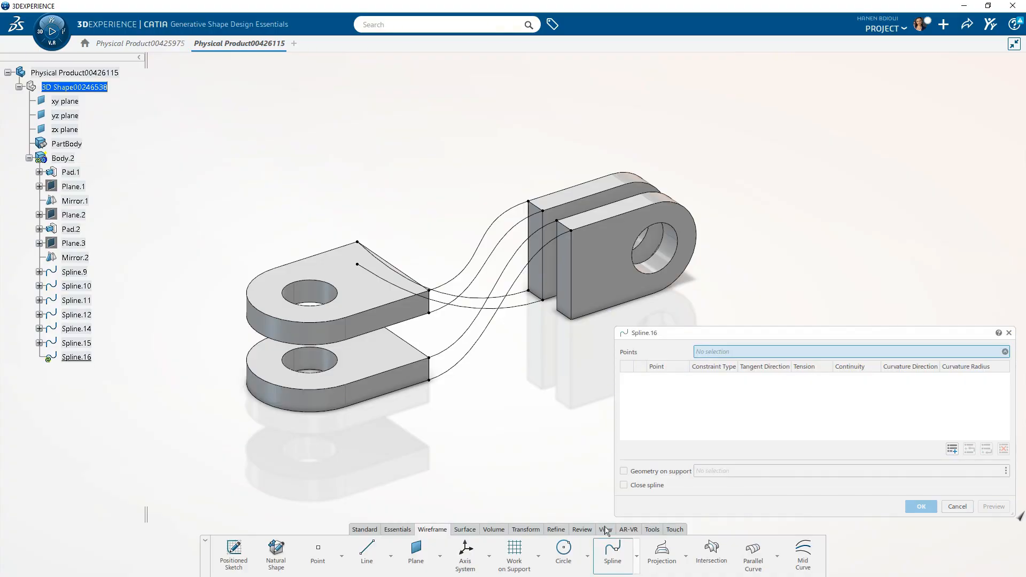
pyautogui.click(575, 321)
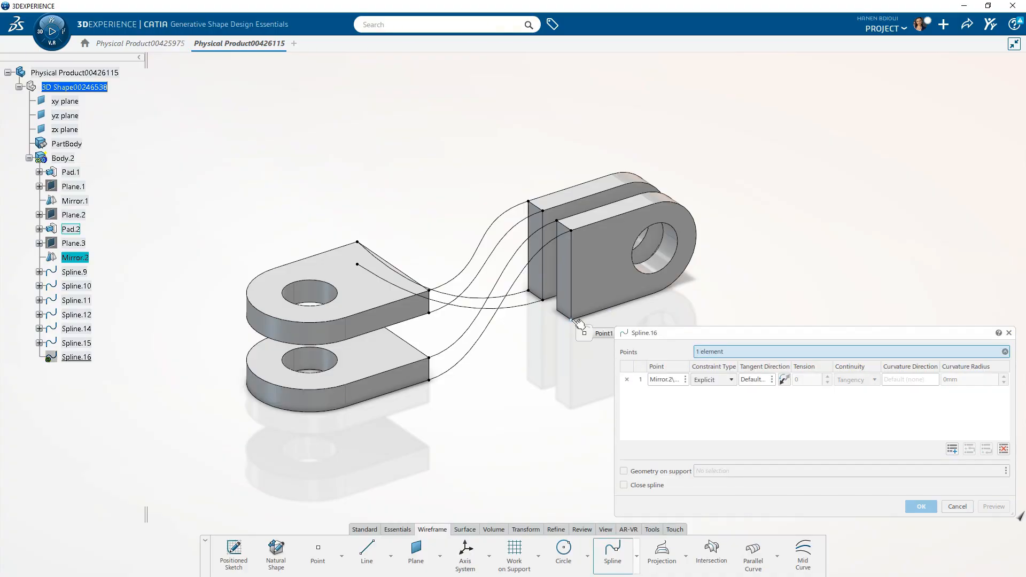
pyautogui.click(582, 321)
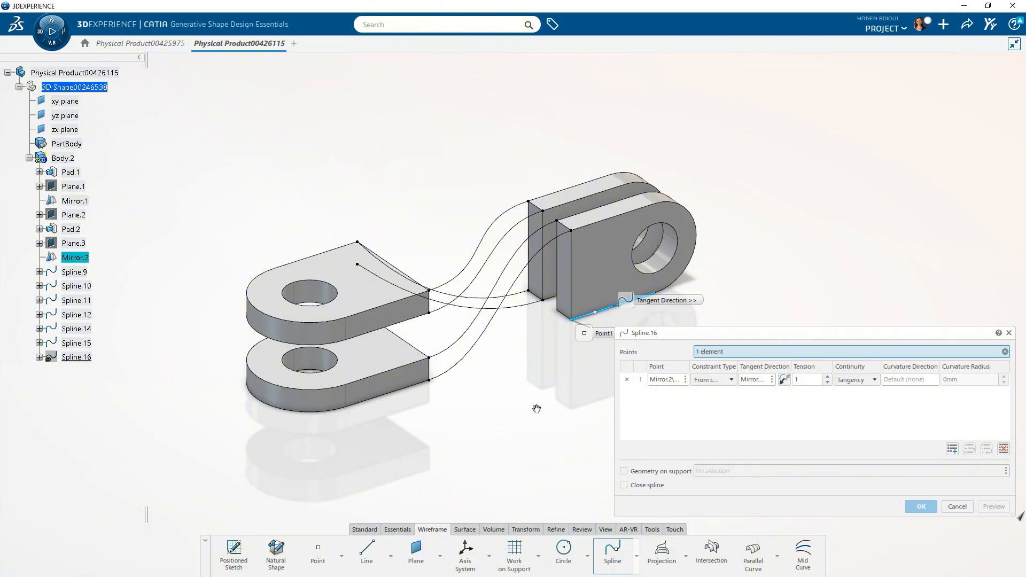
pyautogui.moveTo(536, 408); pyautogui.dragTo(408, 394, button='middle')
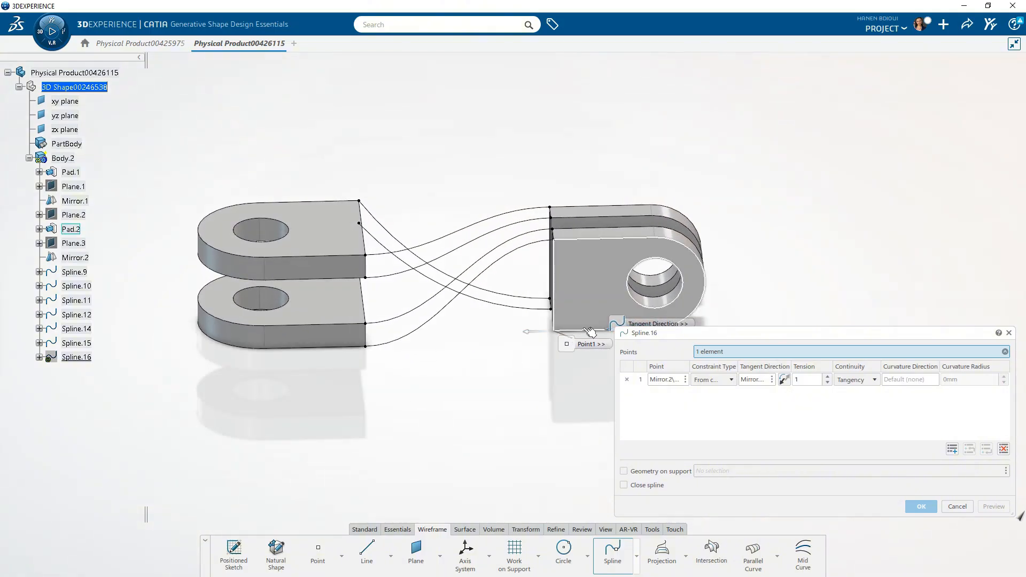
pyautogui.moveTo(326, 415); pyautogui.dragTo(946, 402, button='middle')
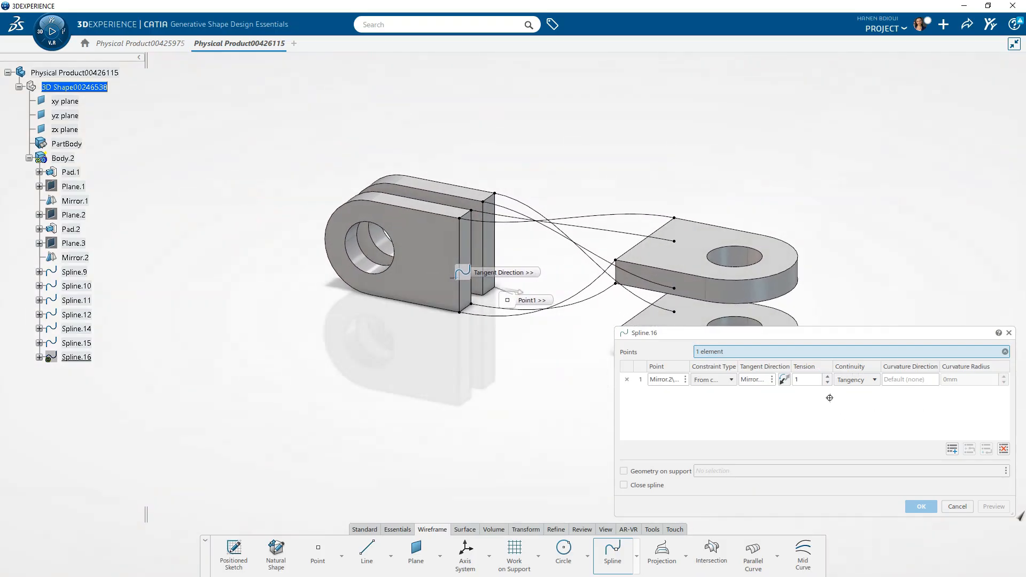
pyautogui.moveTo(545, 355); pyautogui.dragTo(432, 331, button='middle')
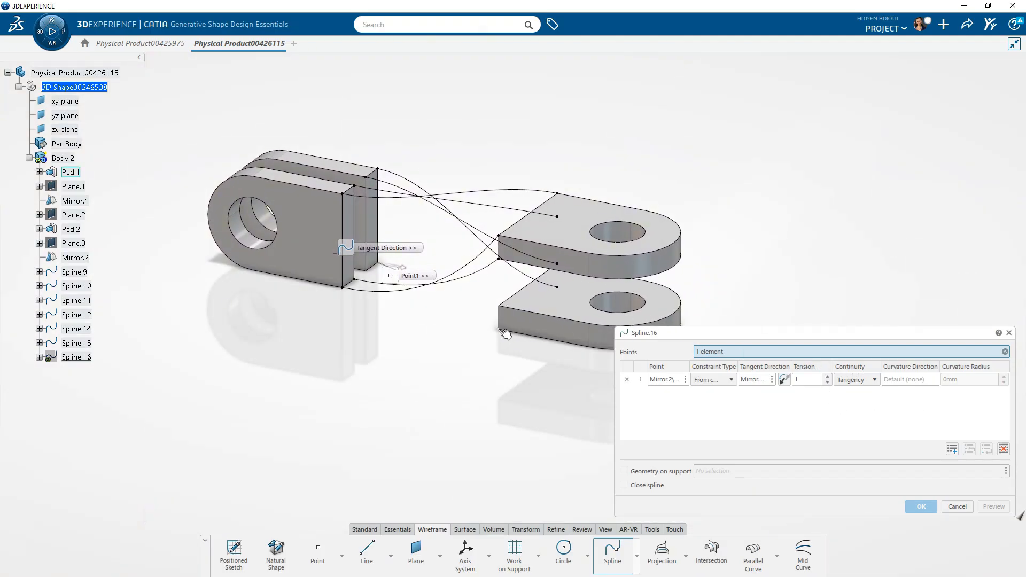
pyautogui.click(502, 331)
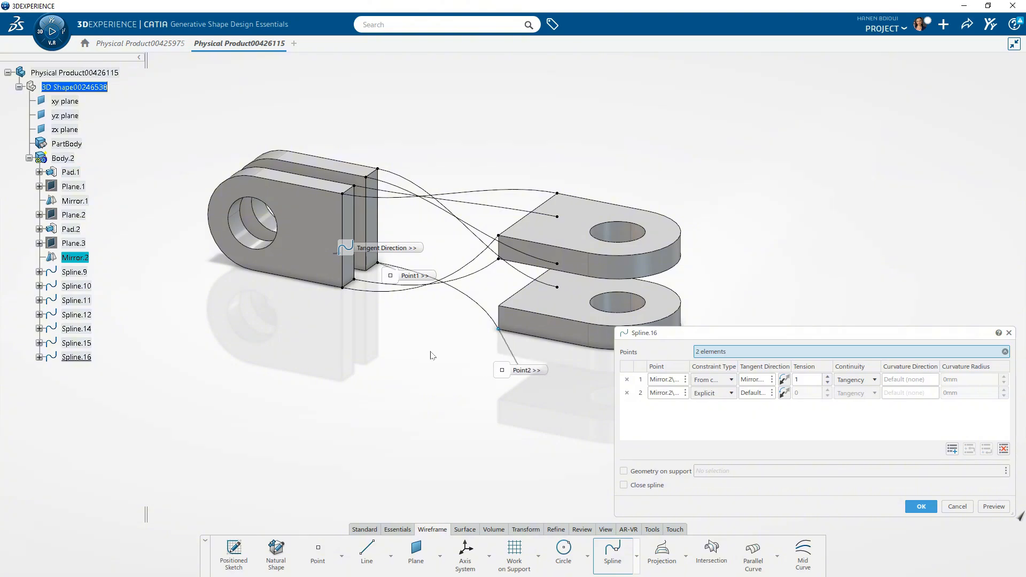
pyautogui.moveTo(433, 355); pyautogui.dragTo(561, 365, button='middle')
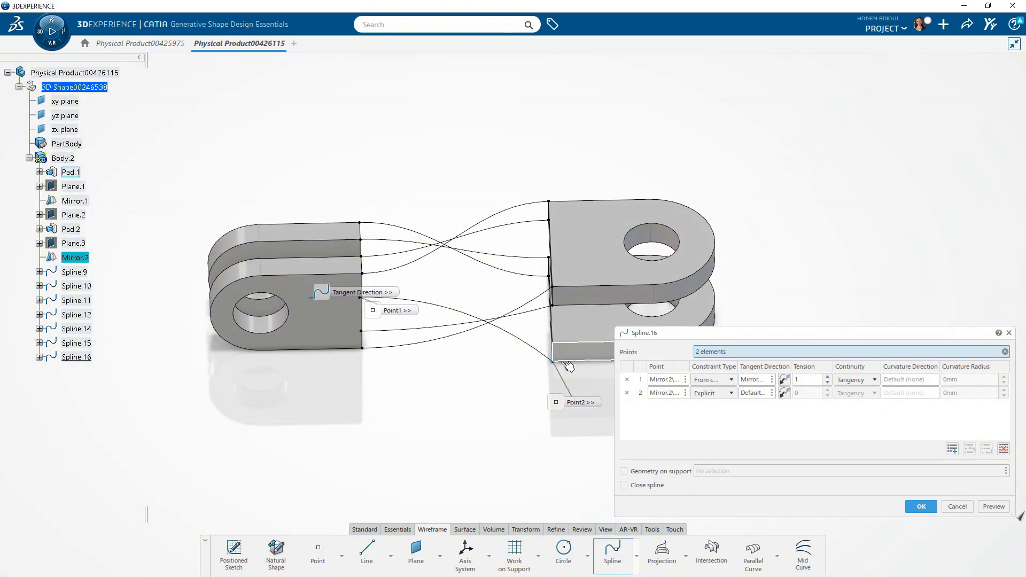
pyautogui.click(561, 363)
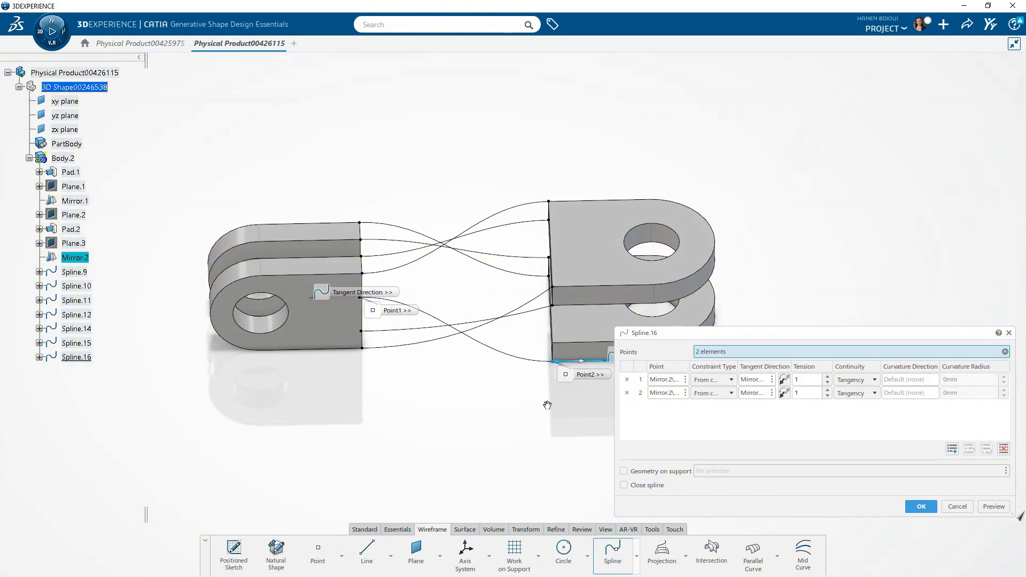
pyautogui.moveTo(547, 405)
pyautogui.mouseDown(button='middle')
pyautogui.moveTo(419, 428)
pyautogui.moveTo(403, 467)
pyautogui.moveTo(428, 384)
pyautogui.moveTo(565, 396)
pyautogui.mouseUp(button='middle')
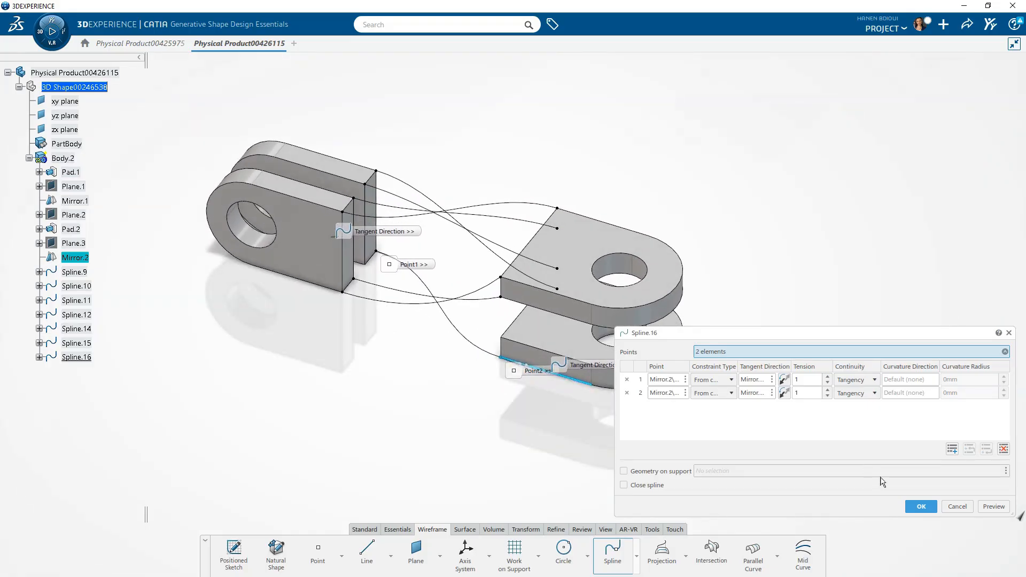
pyautogui.click(918, 507)
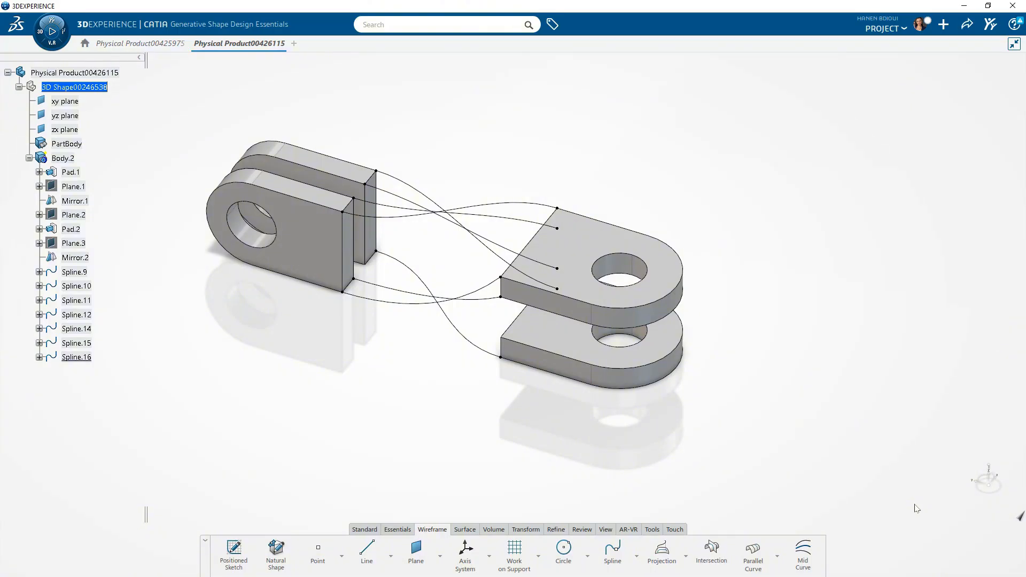
pyautogui.moveTo(528, 416); pyautogui.dragTo(550, 332, button='middle')
pyautogui.click(551, 332)
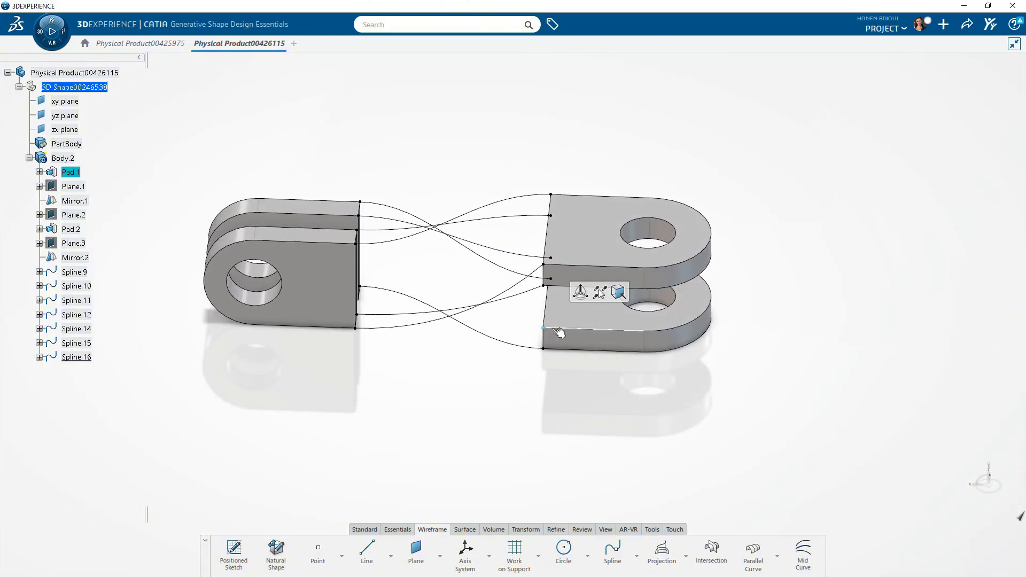
pyautogui.moveTo(564, 332); pyautogui.dragTo(379, 264, button='middle')
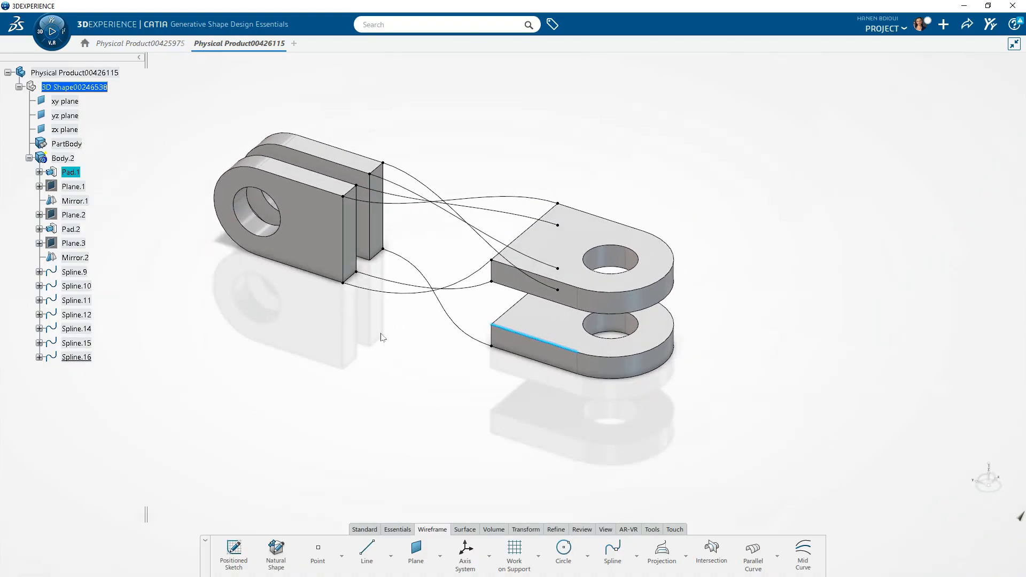
pyautogui.click(372, 261)
pyautogui.click(485, 405)
# Create a spline from the lower horizontal plate's remaining top corner to the second vertical plate's inner bottom corner, tangent to both adjoining edges.
pyautogui.click(612, 555)
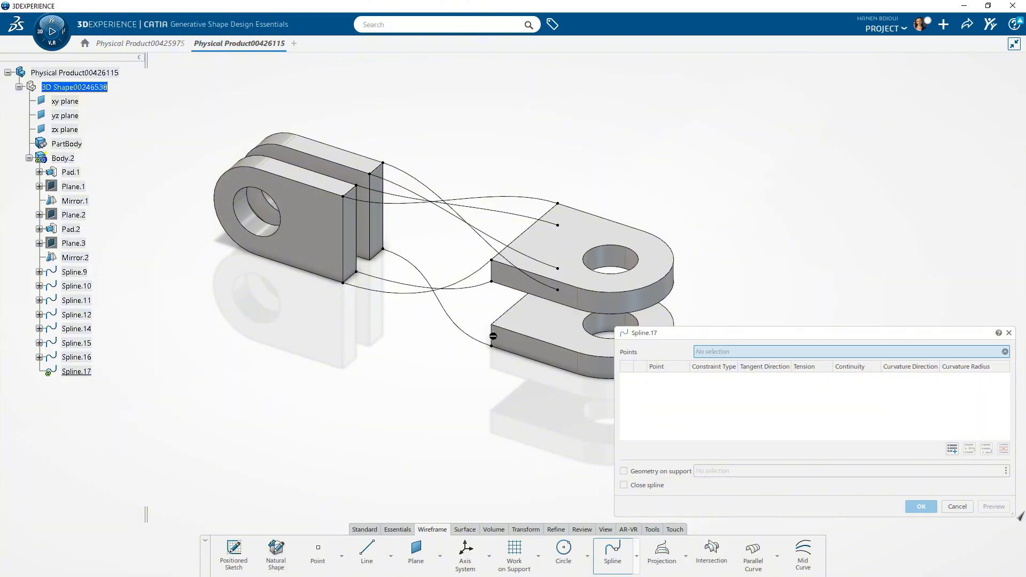
pyautogui.click(491, 326)
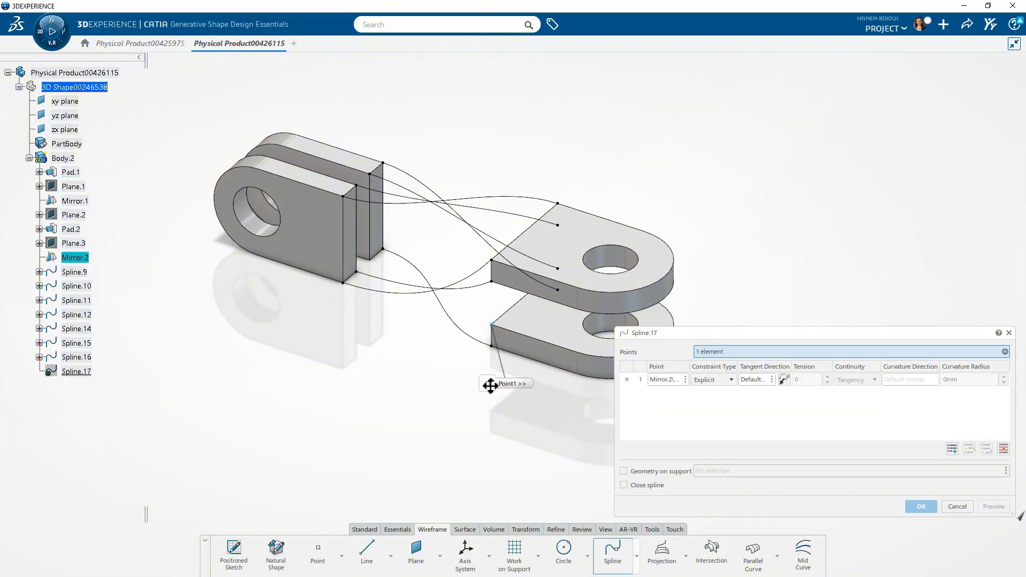
pyautogui.click(512, 336)
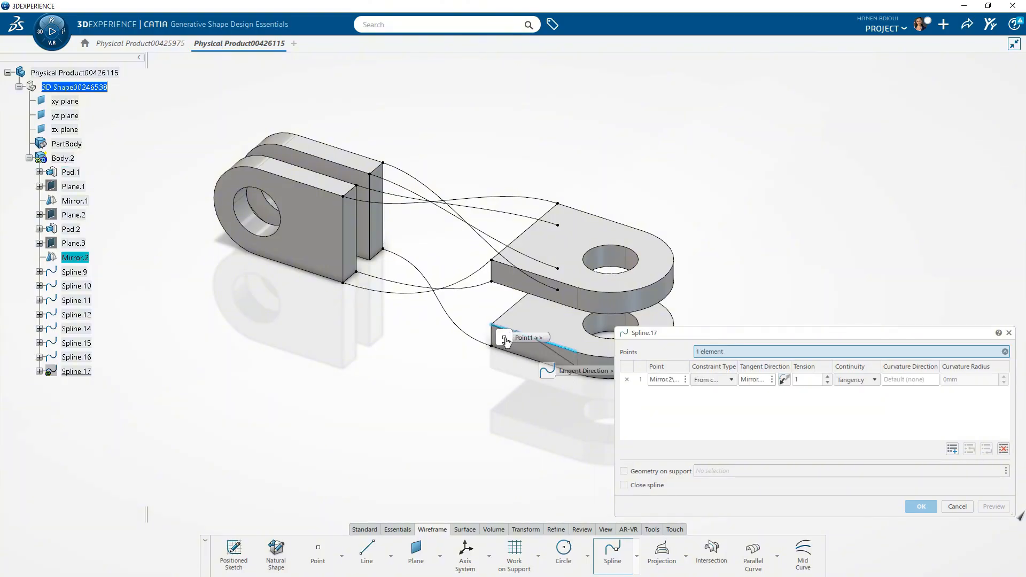
pyautogui.click(376, 264)
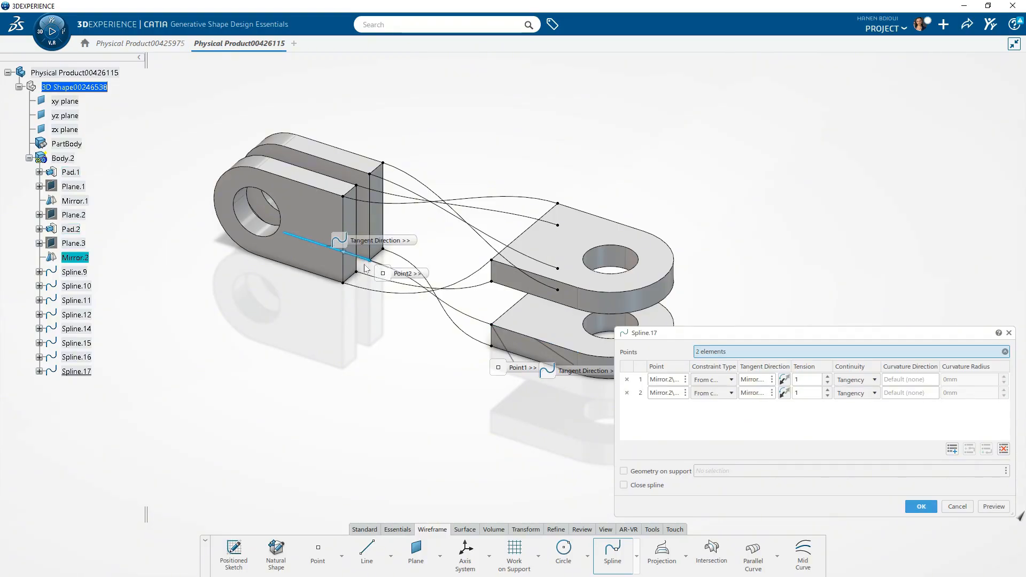
pyautogui.moveTo(434, 394); pyautogui.dragTo(561, 331, button='middle')
pyautogui.moveTo(781, 290); pyautogui.dragTo(955, 330, button='middle')
pyautogui.click(918, 507)
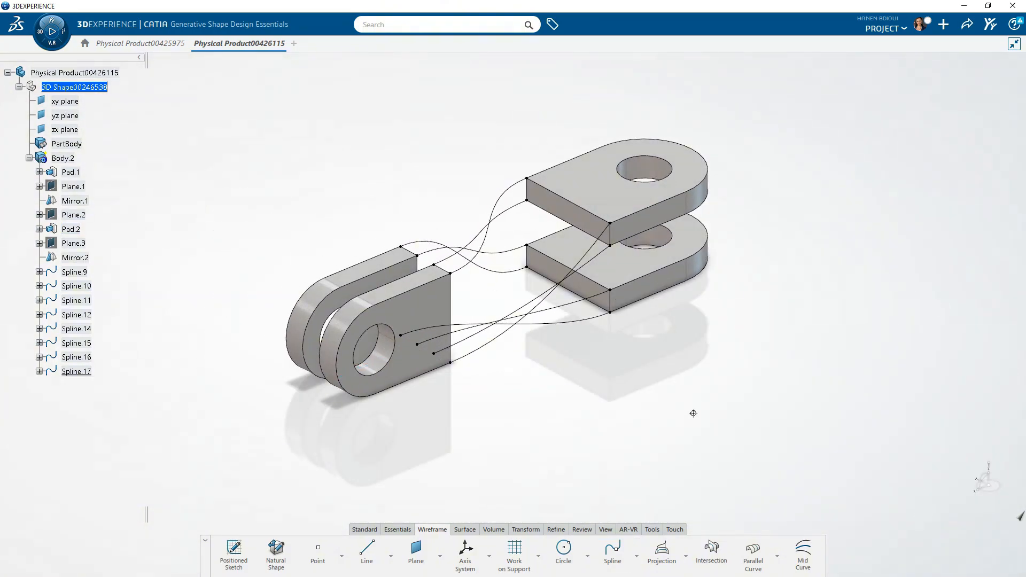
# Extract the boundaries of the upper and lower horizontal plates' flat end faces as two separate Boundary curves.
pyautogui.moveTo(693, 413); pyautogui.dragTo(712, 402, button='middle')
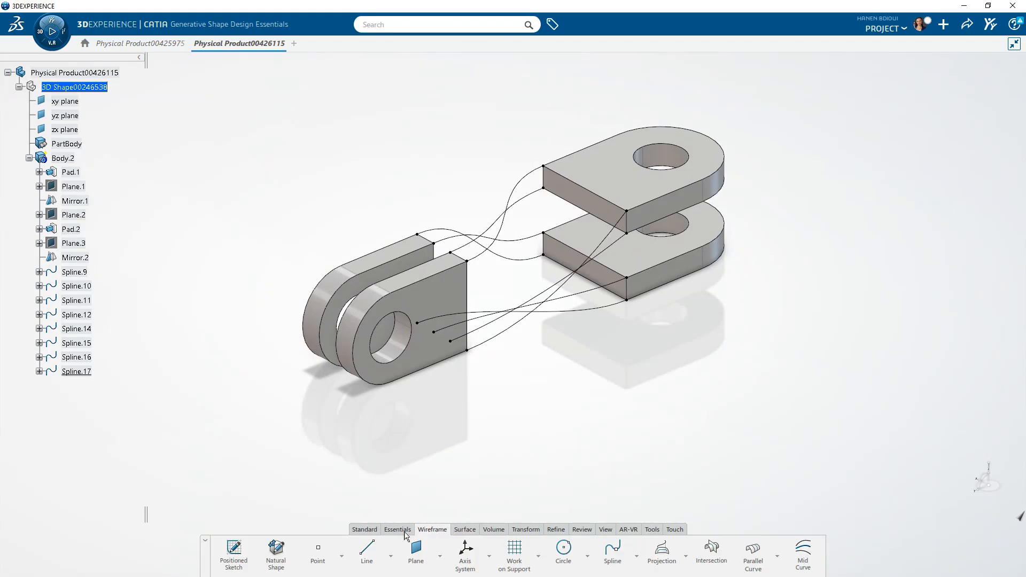
pyautogui.click(464, 530)
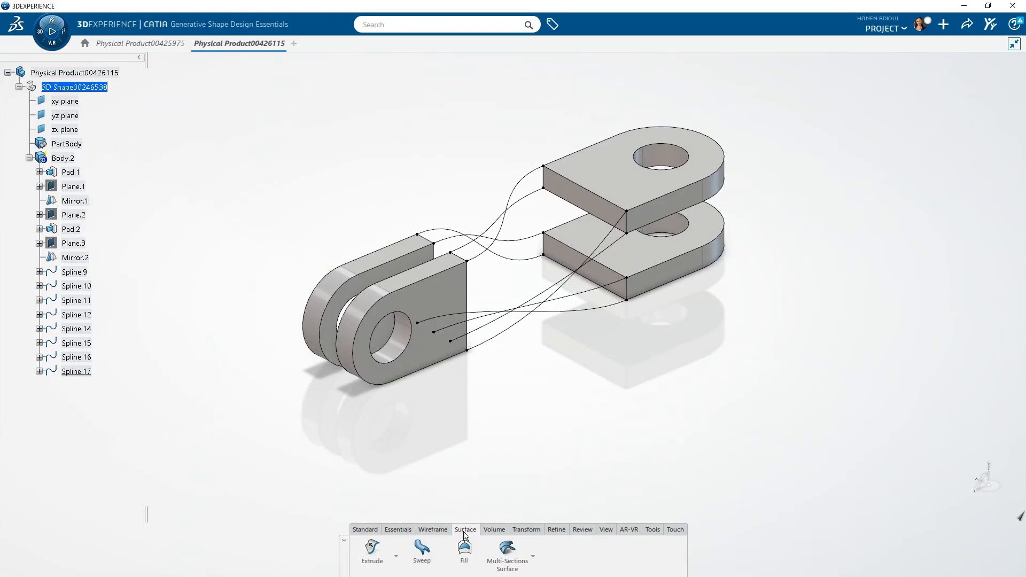
pyautogui.click(526, 529)
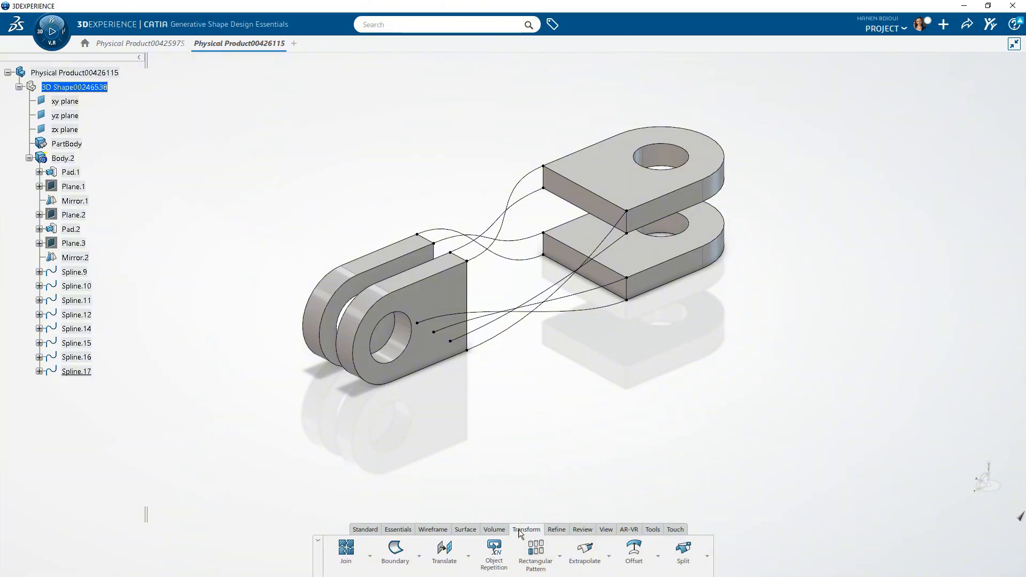
pyautogui.click(395, 551)
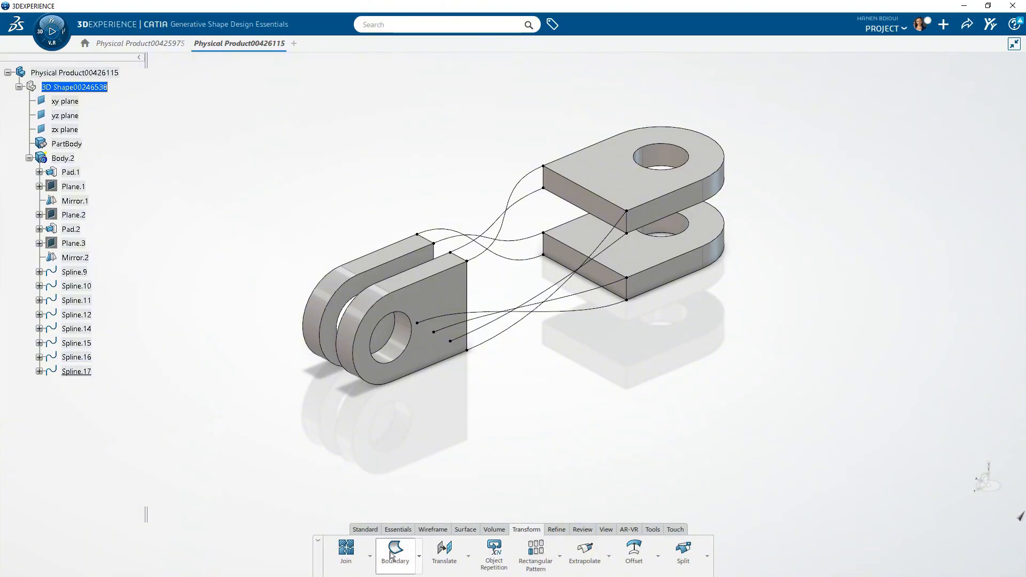
pyautogui.click(593, 202)
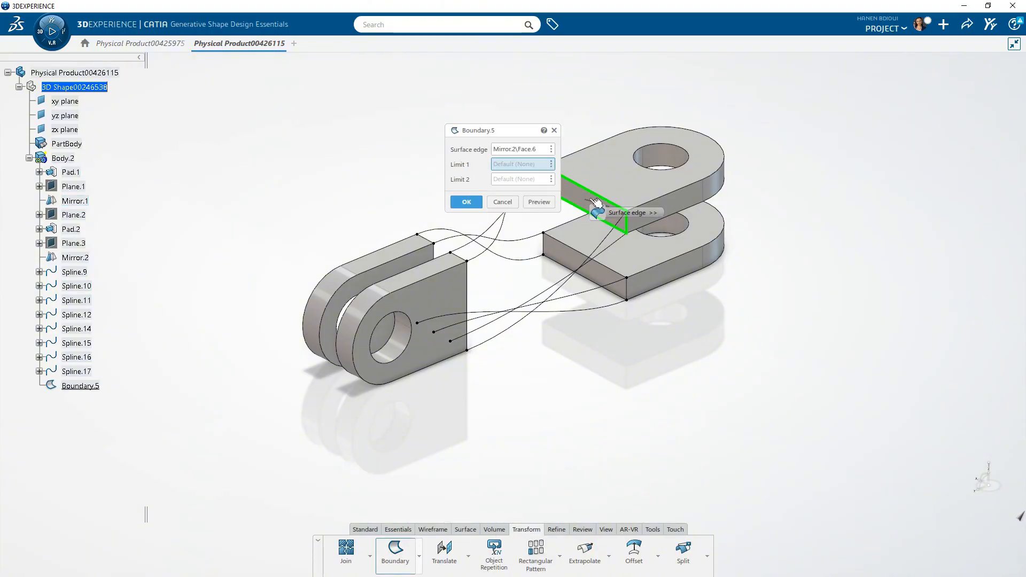
pyautogui.click(467, 202)
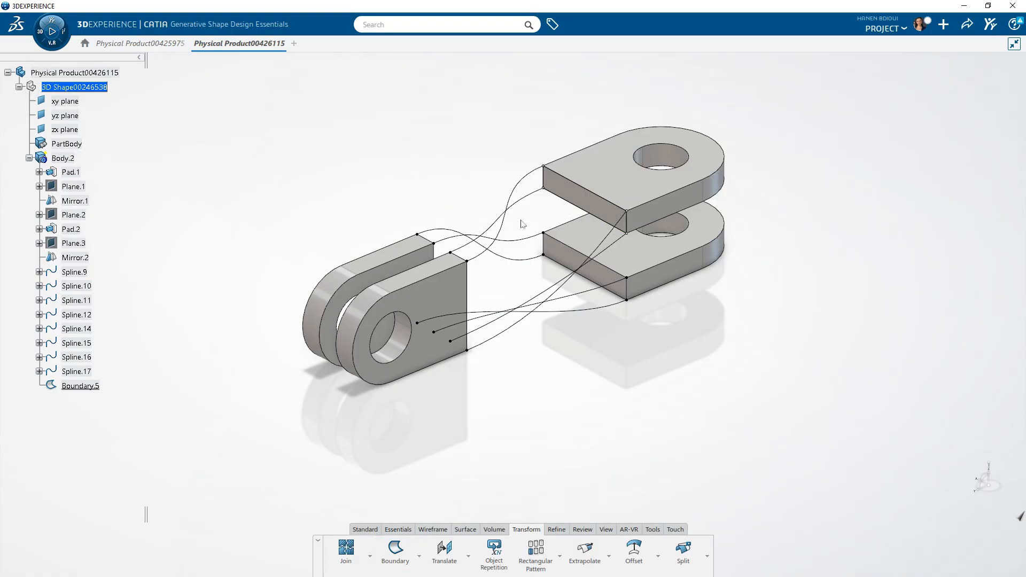
pyautogui.click(395, 550)
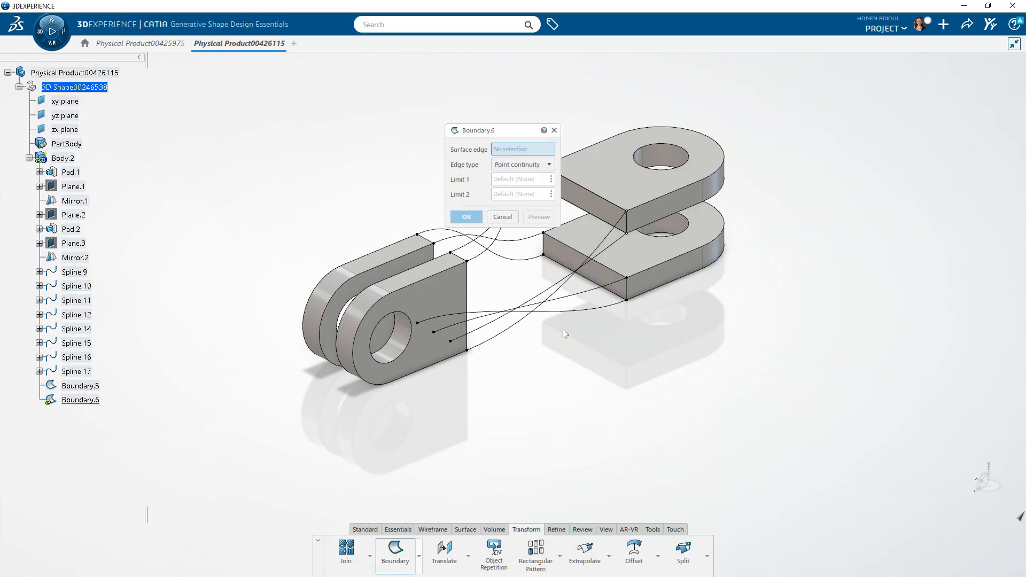
pyautogui.click(568, 252)
pyautogui.click(468, 203)
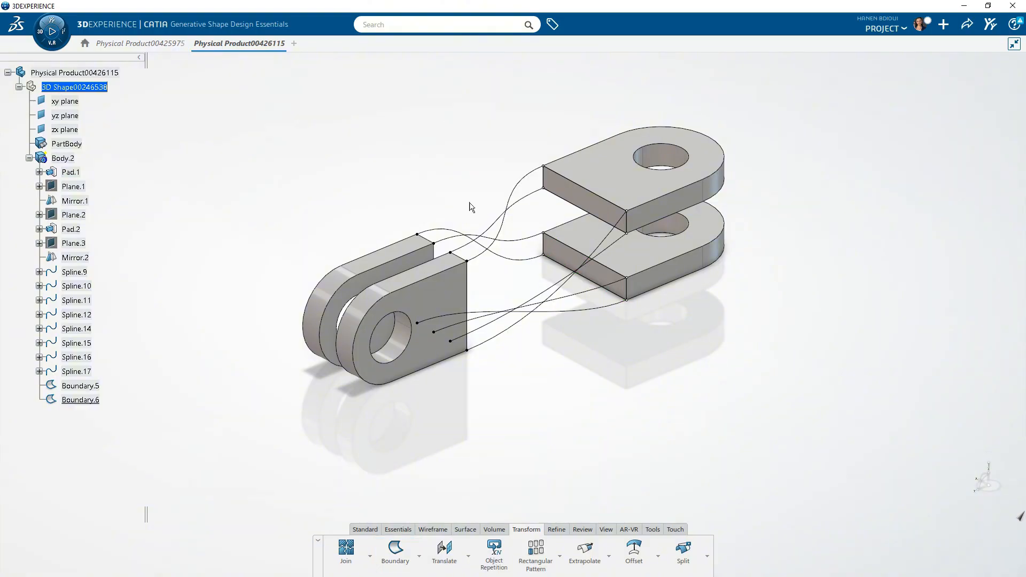
# Extract the boundaries of both vertical plates' flat end faces as two separate Boundary curves.
pyautogui.click(395, 554)
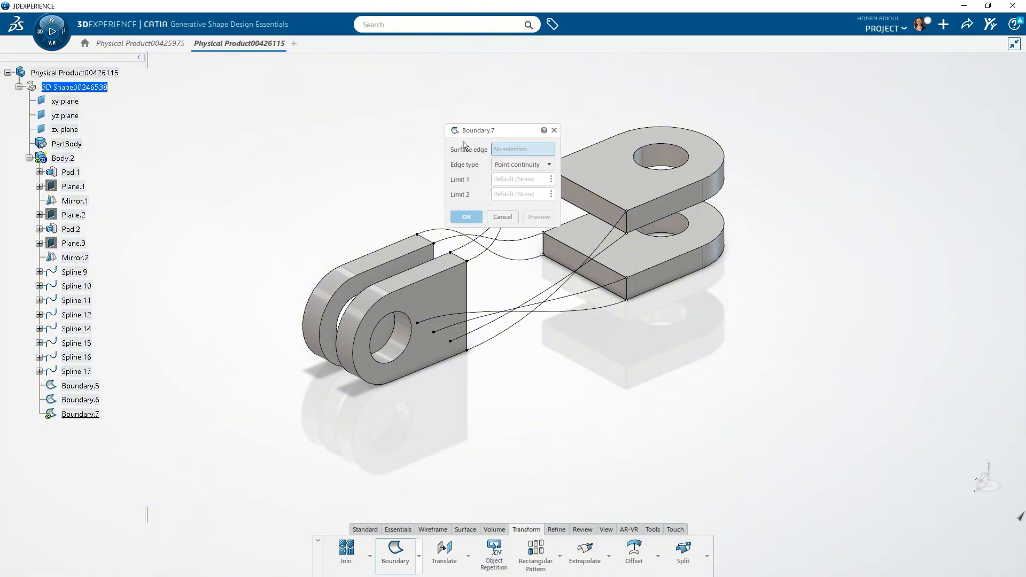
pyautogui.moveTo(482, 130); pyautogui.dragTo(343, 118)
pyautogui.moveTo(596, 399); pyautogui.dragTo(502, 406, button='middle')
pyautogui.click(590, 250)
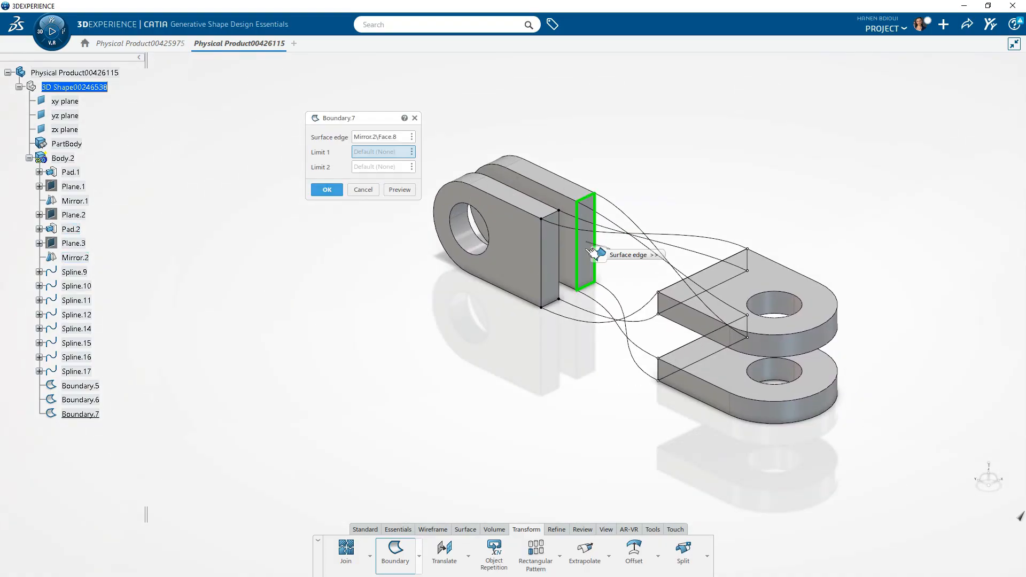
pyautogui.click(327, 191)
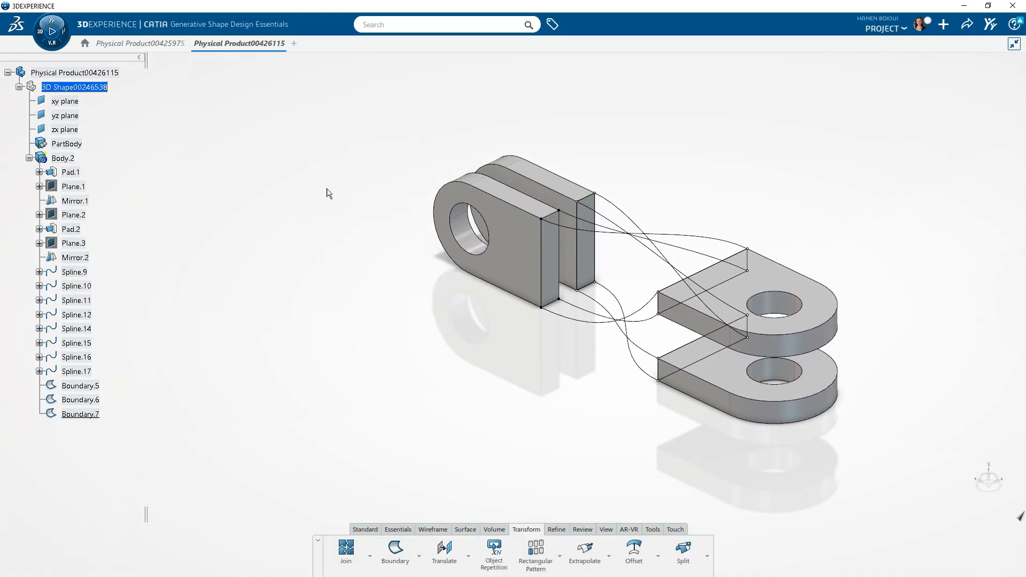
pyautogui.click(396, 550)
pyautogui.click(555, 265)
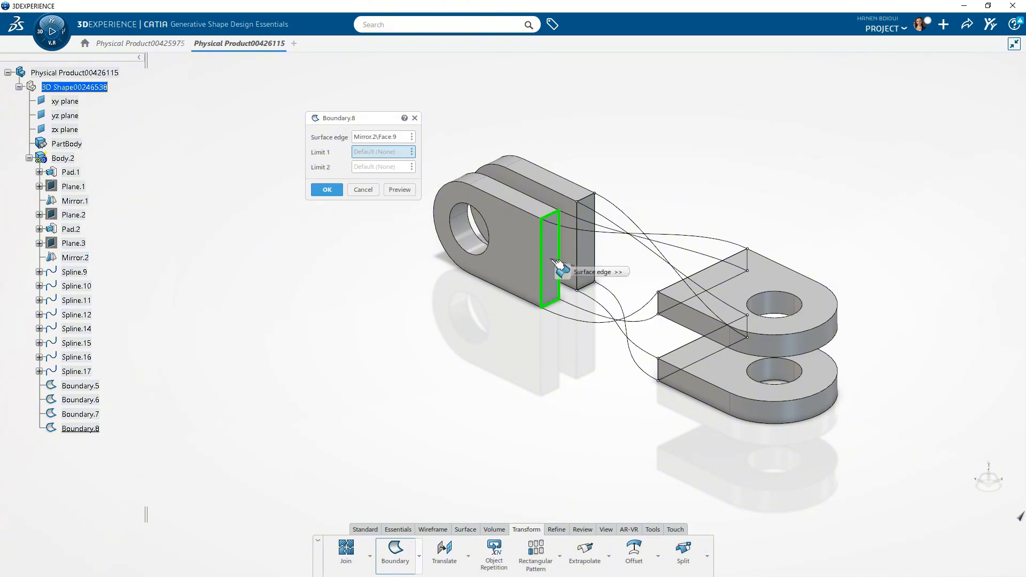
pyautogui.click(334, 192)
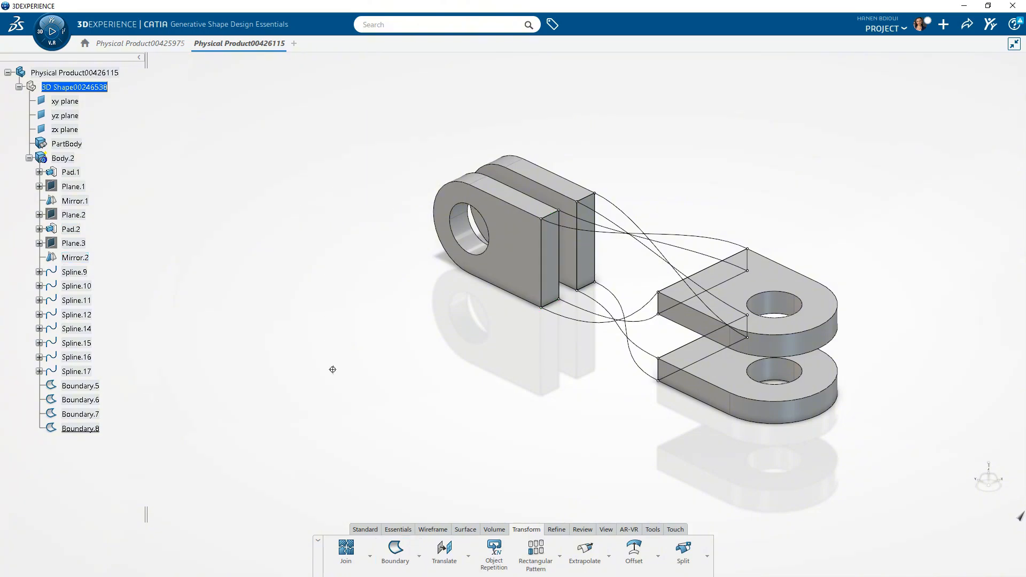
# Start a Multi-Sections Surface with Boundary.5 on the upper horizontal plate and Boundary.8 on the facing vertical plate as its sections.
pyautogui.moveTo(332, 369); pyautogui.dragTo(684, 373, button='middle')
pyautogui.click(465, 529)
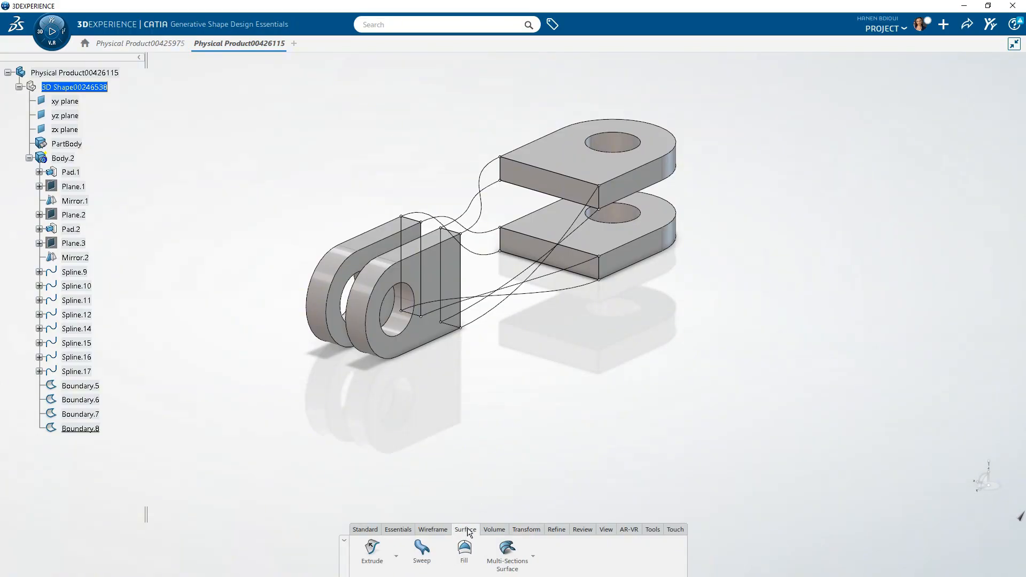
pyautogui.click(505, 553)
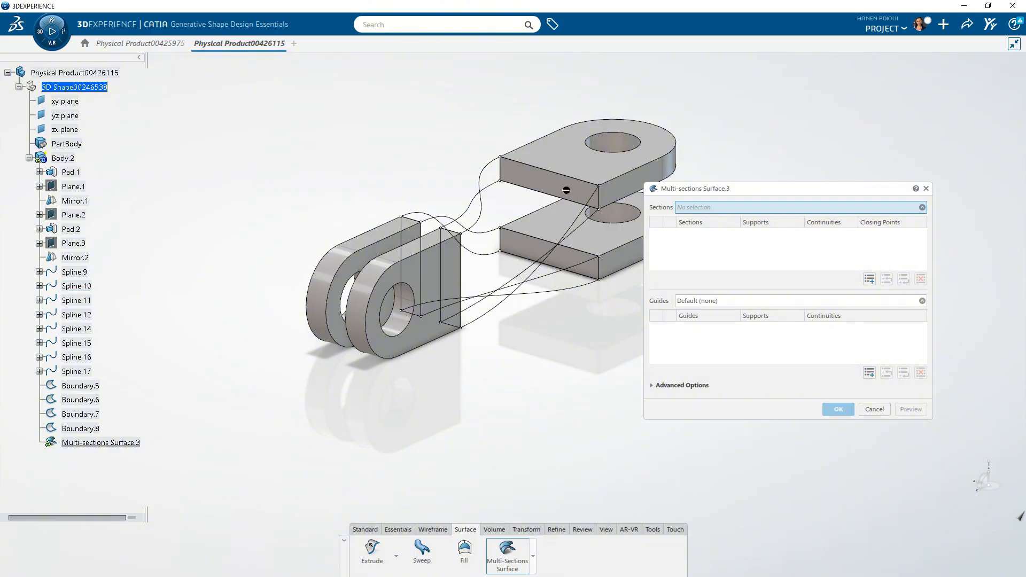
pyautogui.click(598, 189)
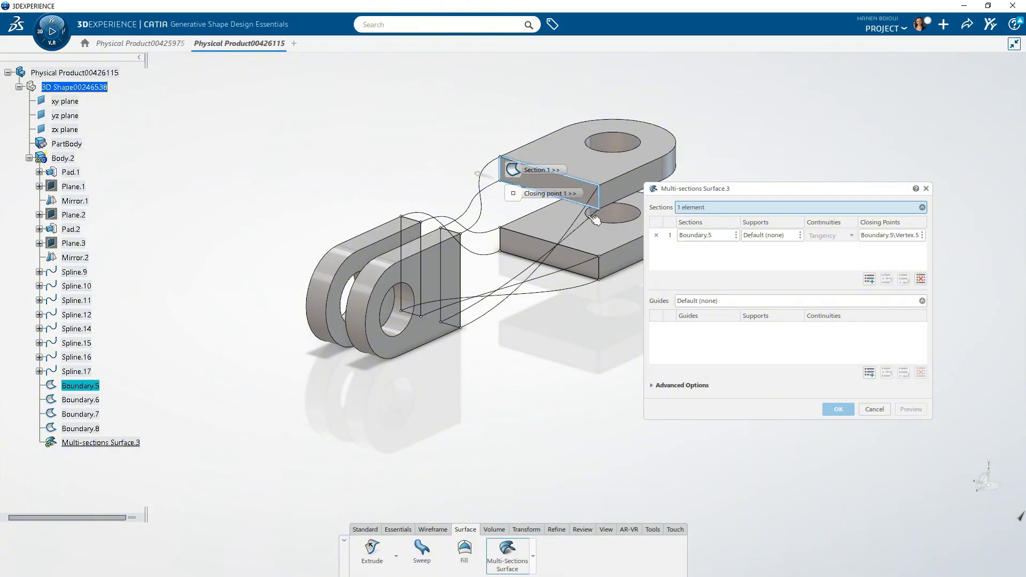
pyautogui.moveTo(531, 304); pyautogui.dragTo(274, 424, button='middle')
pyautogui.click(359, 198)
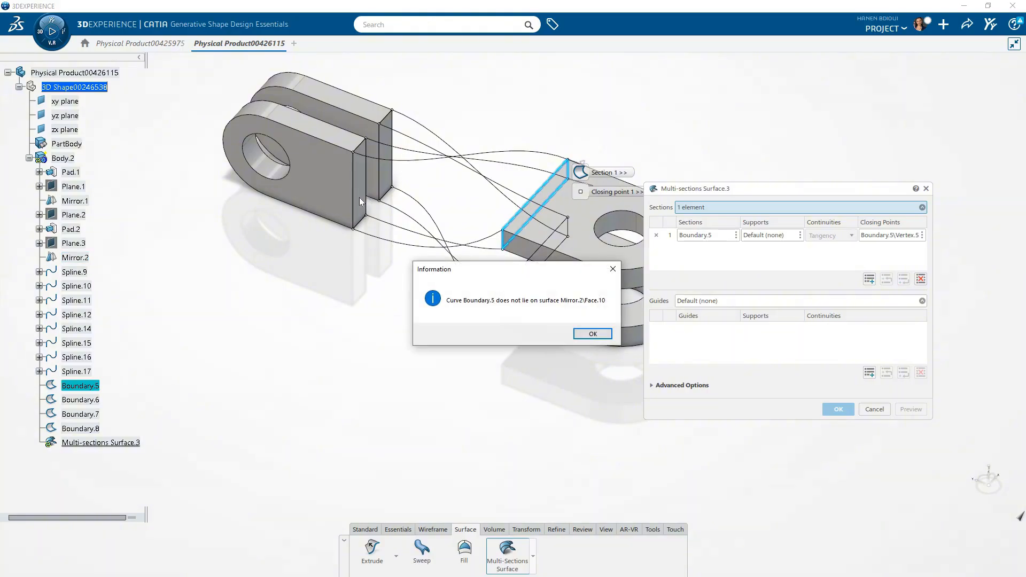
pyautogui.click(592, 334)
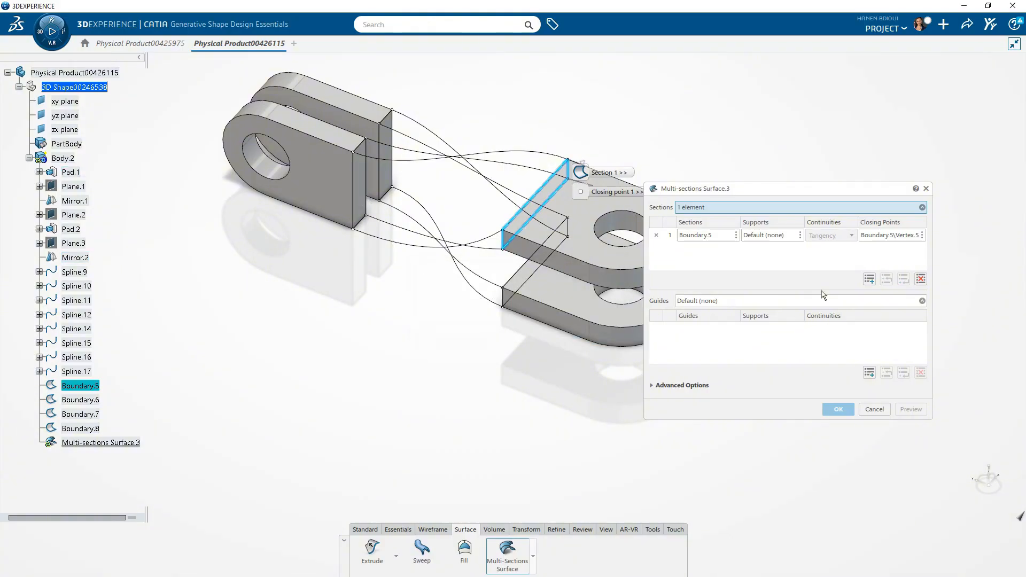
pyautogui.click(869, 279)
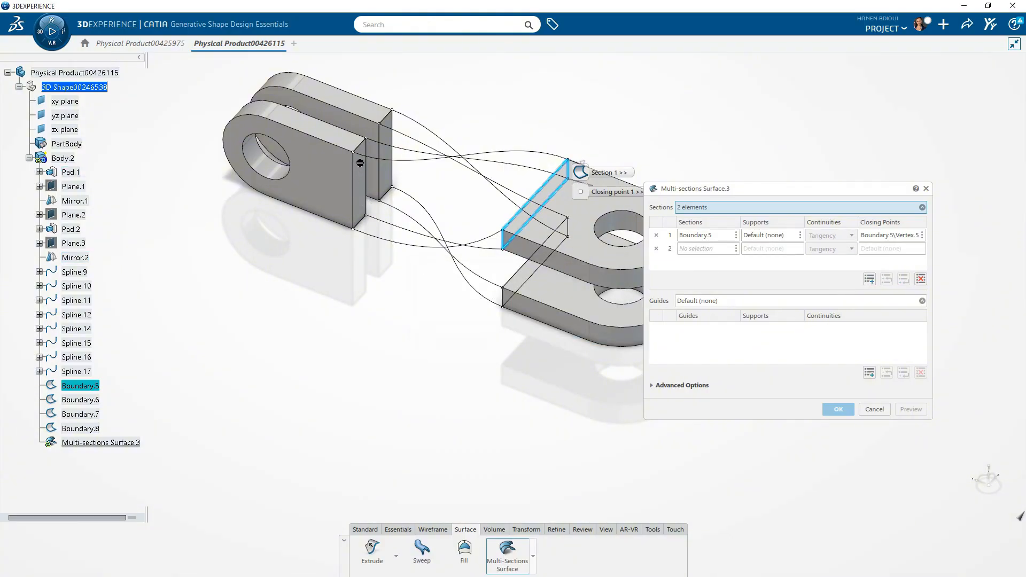
pyautogui.moveTo(360, 163); pyautogui.dragTo(314, 358, button='middle')
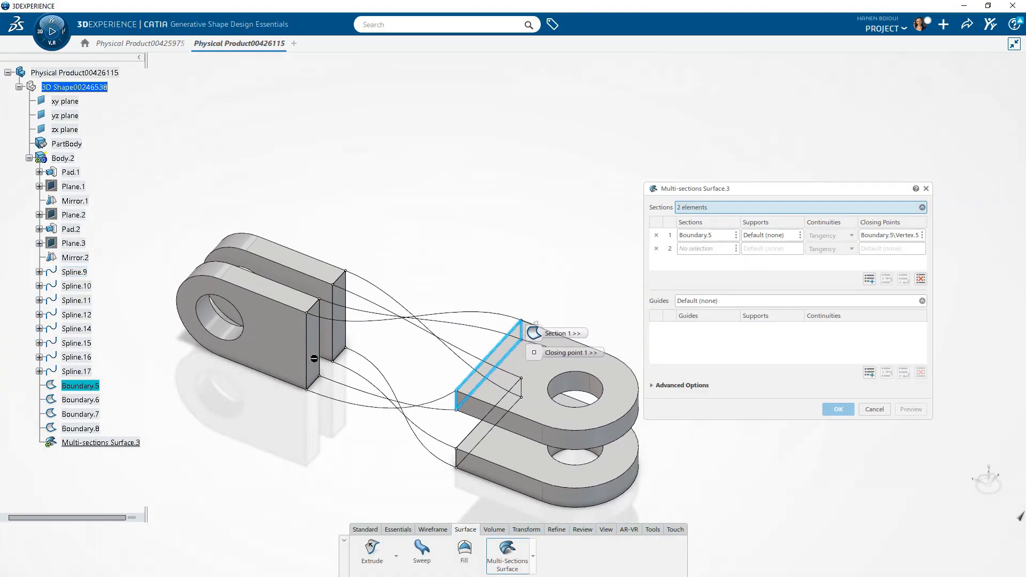
pyautogui.click(328, 309)
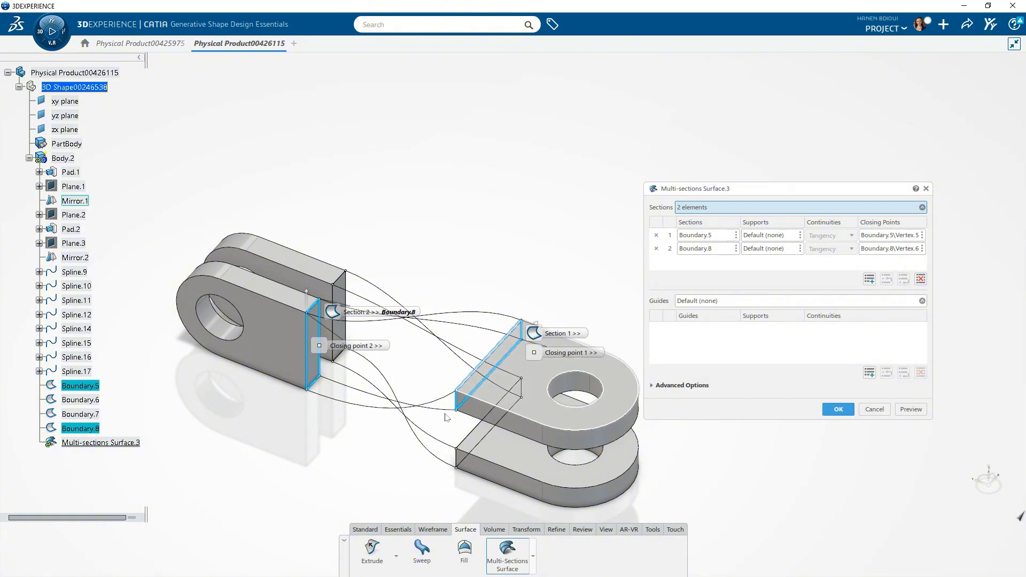
# Guide the multi-section surface with Spline.12, Spline.11, Spline.9 and Spline.10 and create it.
pyautogui.moveTo(292, 436); pyautogui.dragTo(480, 419, button='middle')
pyautogui.moveTo(469, 351); pyautogui.dragTo(489, 297, button='middle')
pyautogui.click(704, 304)
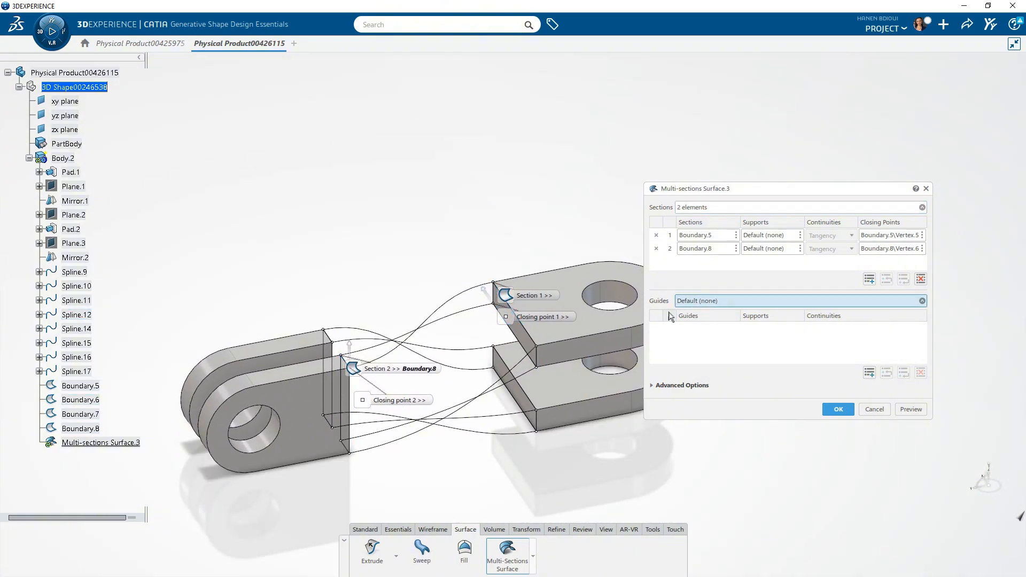
pyautogui.click(471, 294)
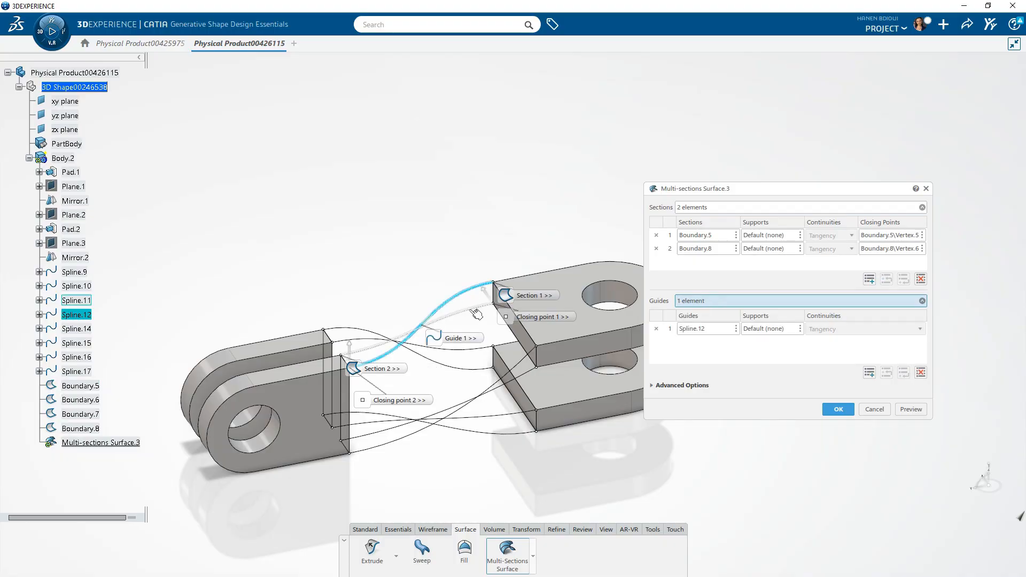
pyautogui.click(472, 313)
pyautogui.click(516, 376)
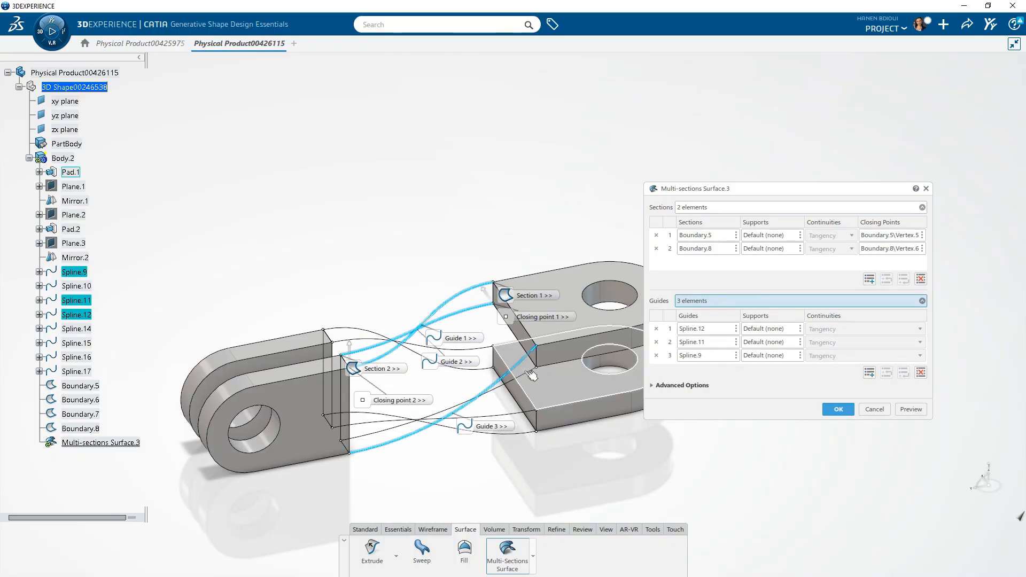
pyautogui.click(516, 383)
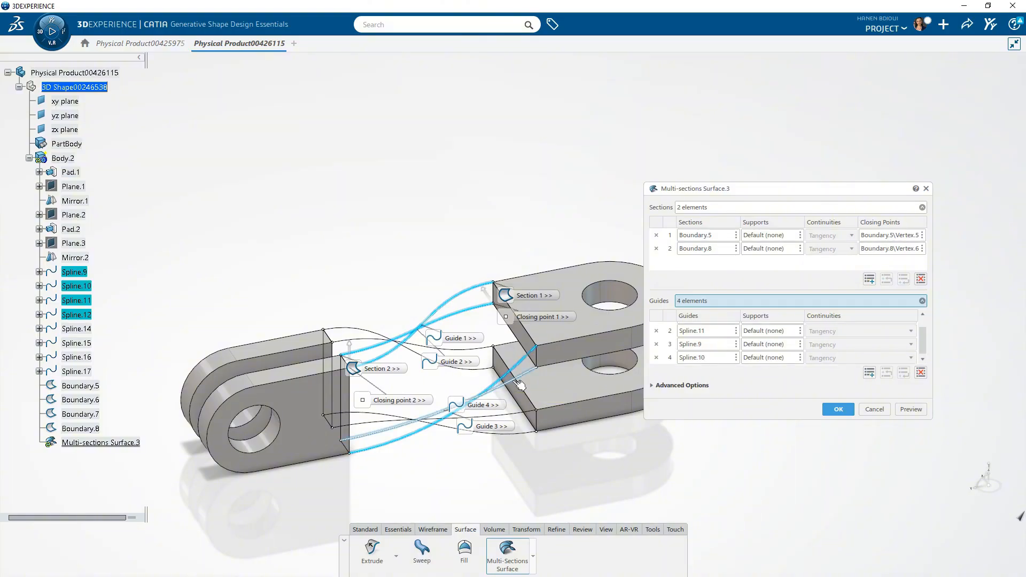
pyautogui.click(837, 409)
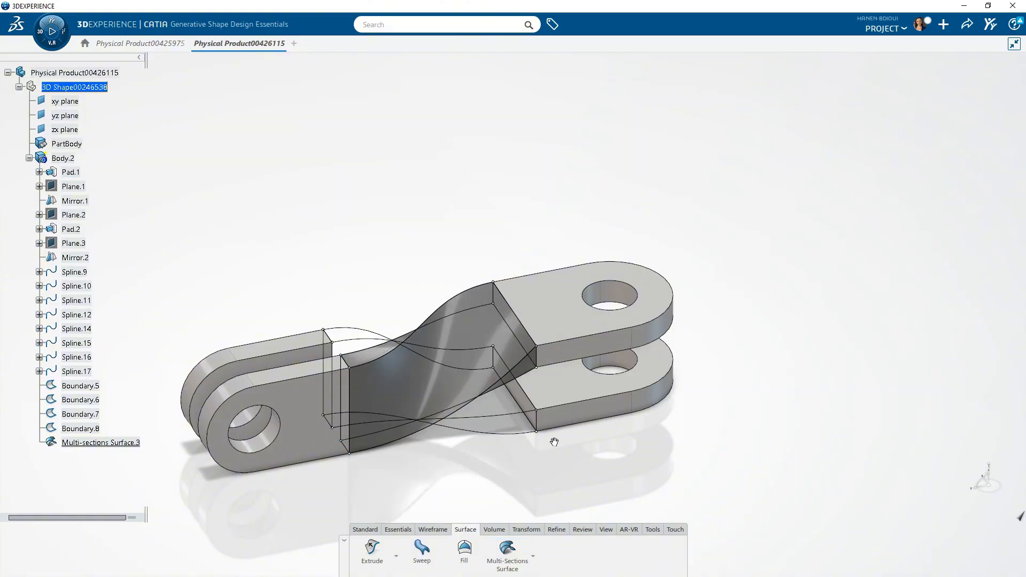
# Start a second Multi-Sections Surface with Boundary.6 on the lower horizontal plate and Boundary.7 on the other vertical plate as its sections.
pyautogui.moveTo(554, 442); pyautogui.dragTo(483, 418, button='middle')
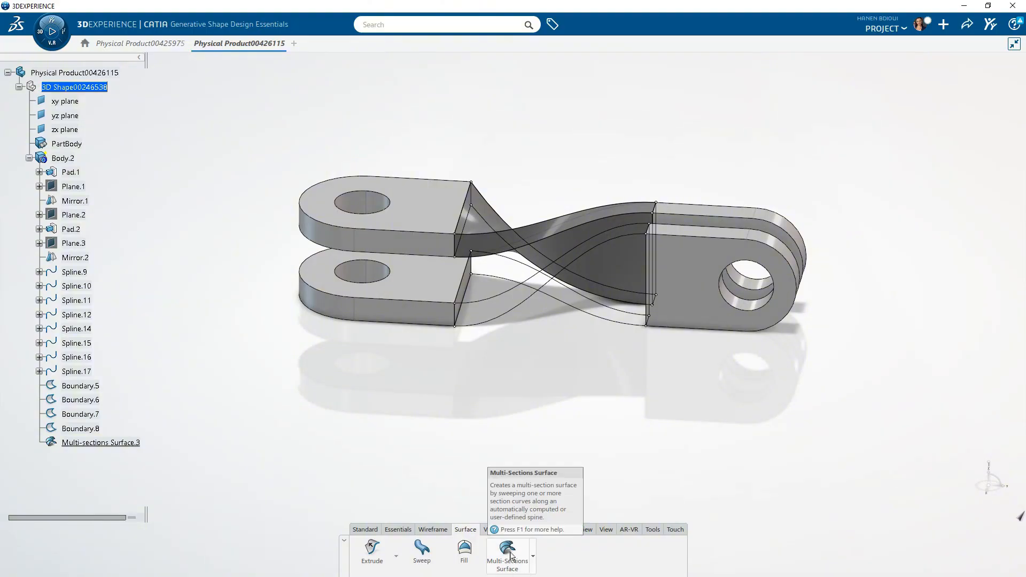
pyautogui.click(509, 550)
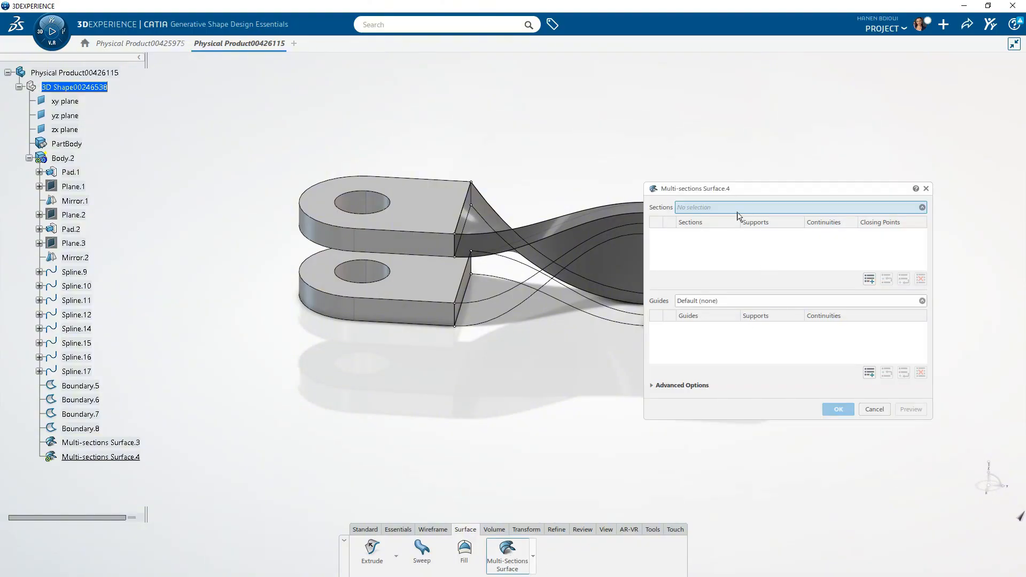
pyautogui.click(472, 290)
pyautogui.moveTo(550, 370); pyautogui.dragTo(447, 390, button='middle')
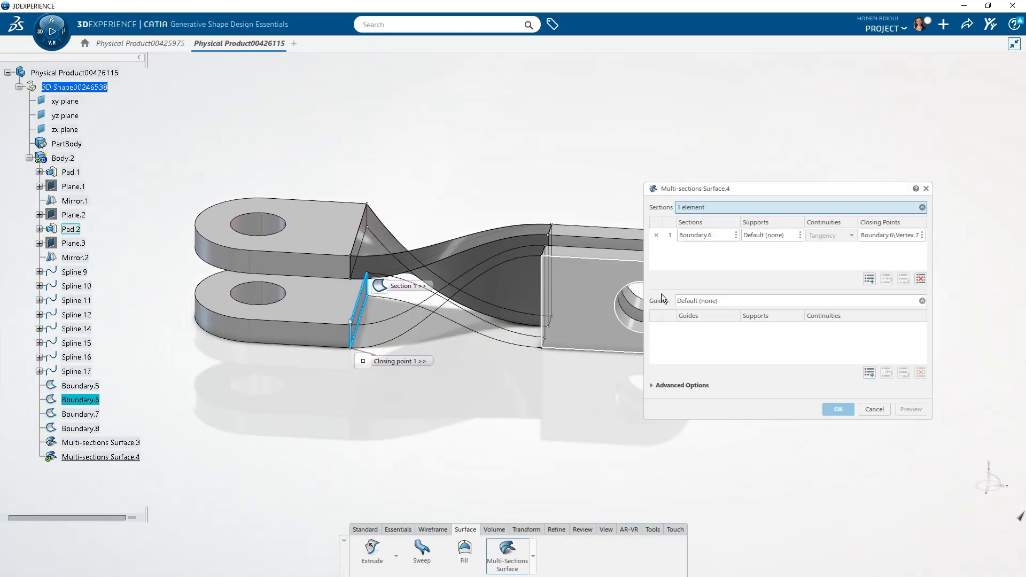
pyautogui.click(868, 279)
pyautogui.moveTo(368, 437); pyautogui.dragTo(553, 415, button='middle')
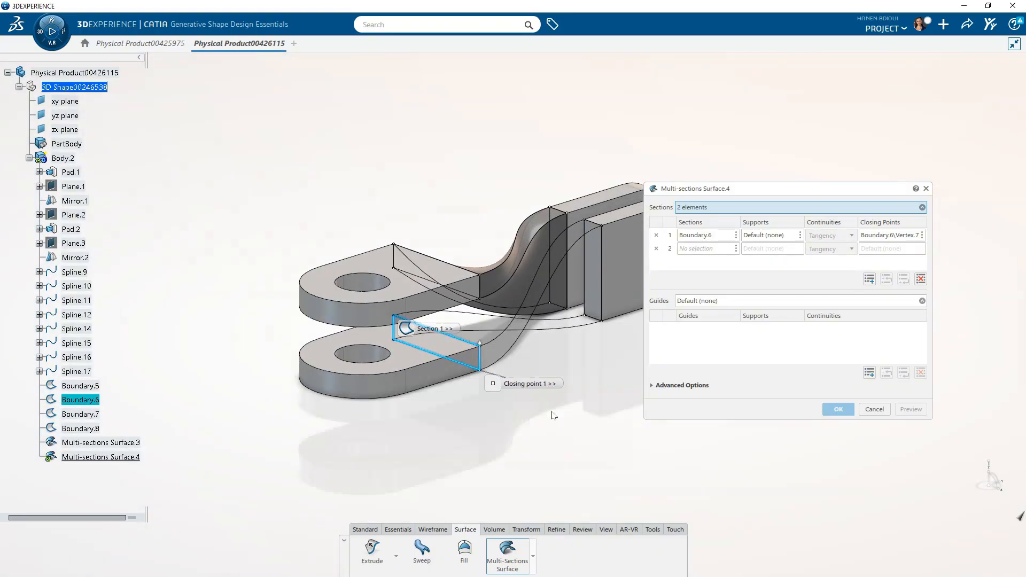
pyautogui.click(599, 317)
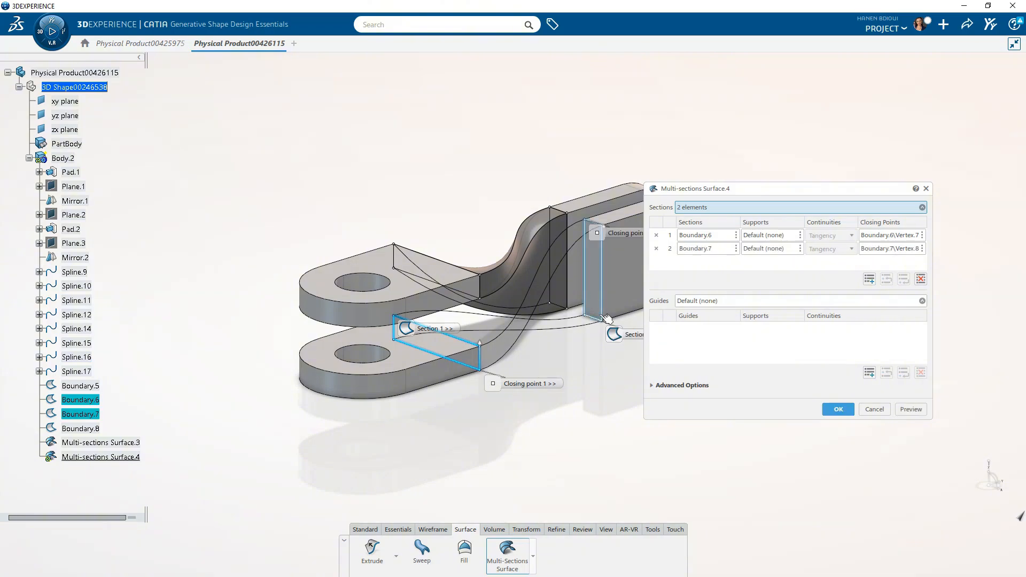
# Guide the second multi-section surface with Spline.17, Spline.16, Spline.15 and Spline.14 only, and create it.
pyautogui.click(713, 302)
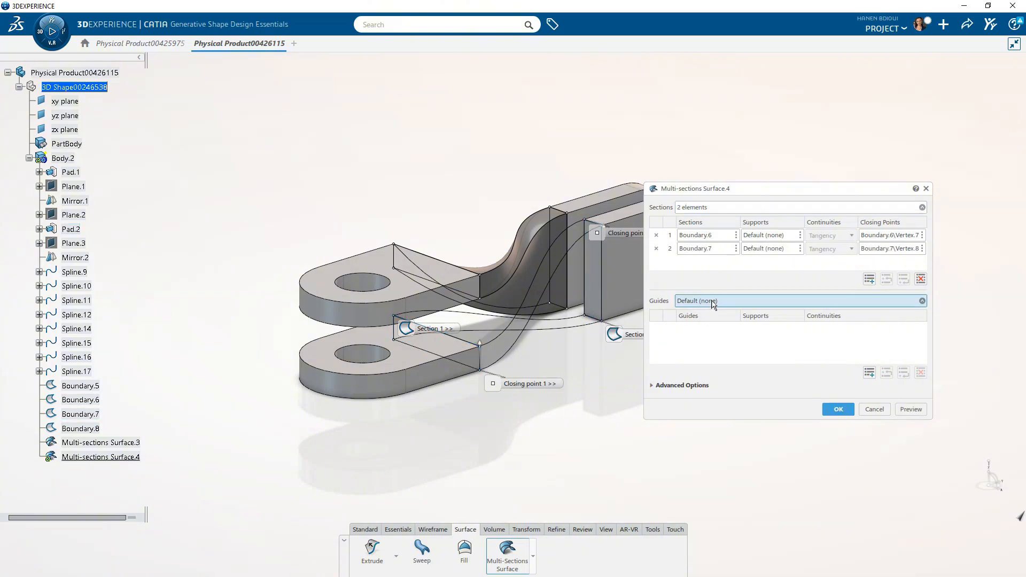
pyautogui.click(582, 321)
pyautogui.click(580, 327)
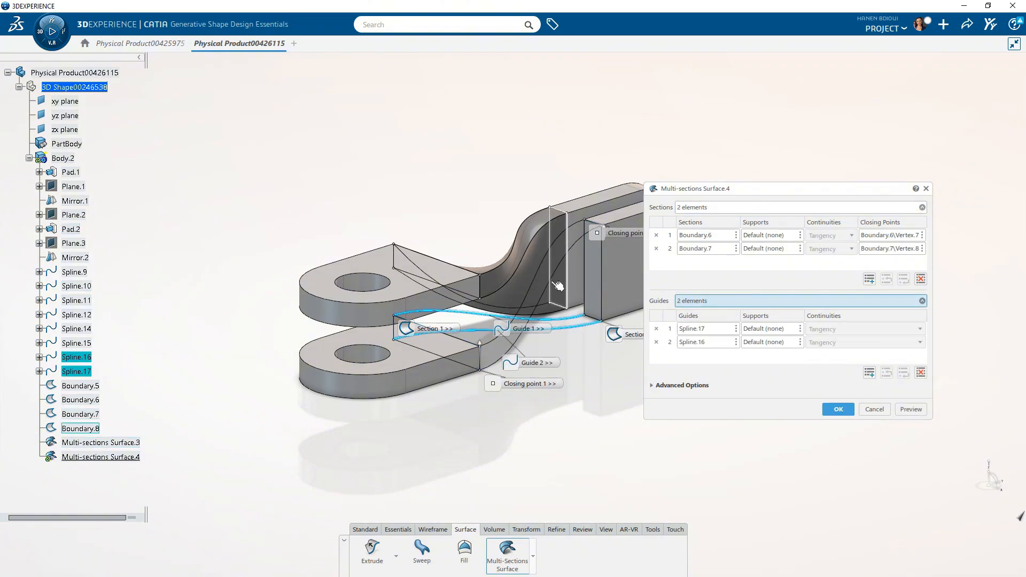
pyautogui.click(556, 278)
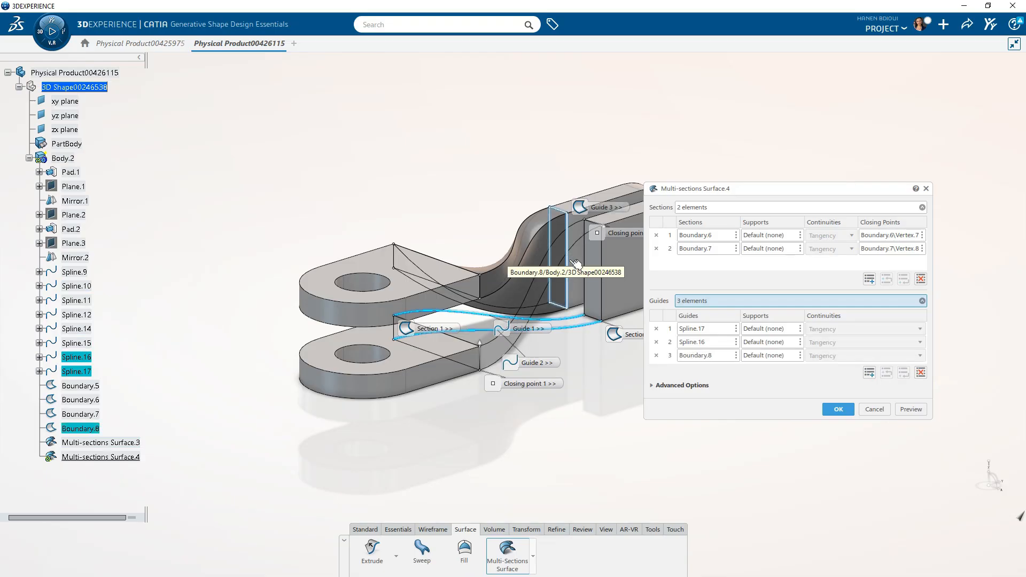
pyautogui.click(656, 356)
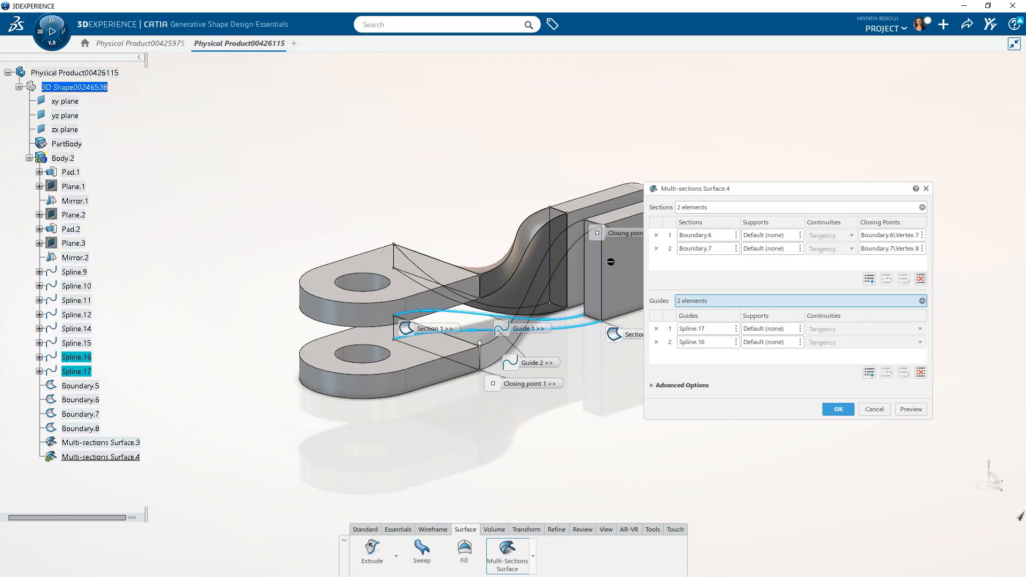
pyautogui.click(585, 240)
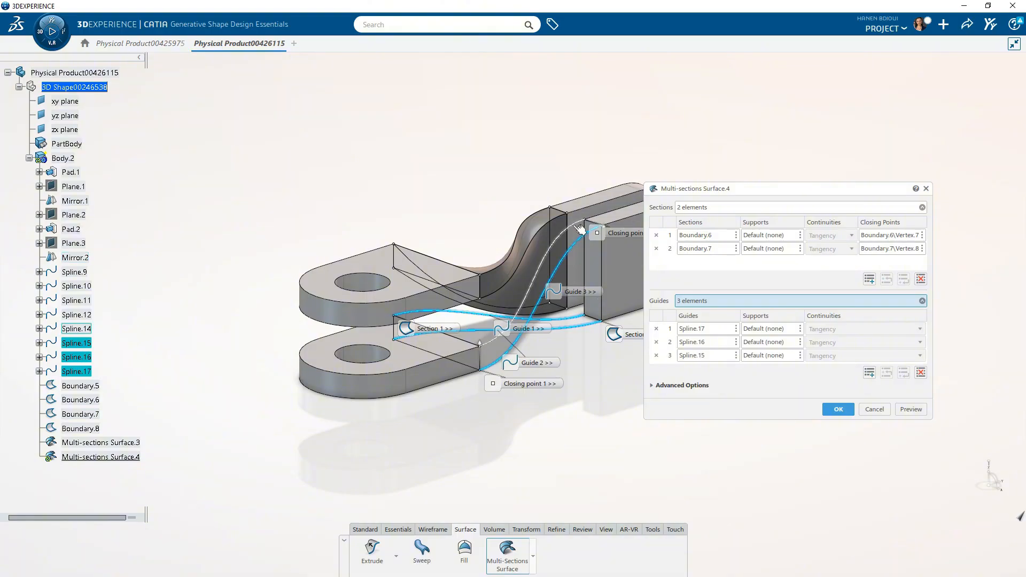
pyautogui.click(579, 229)
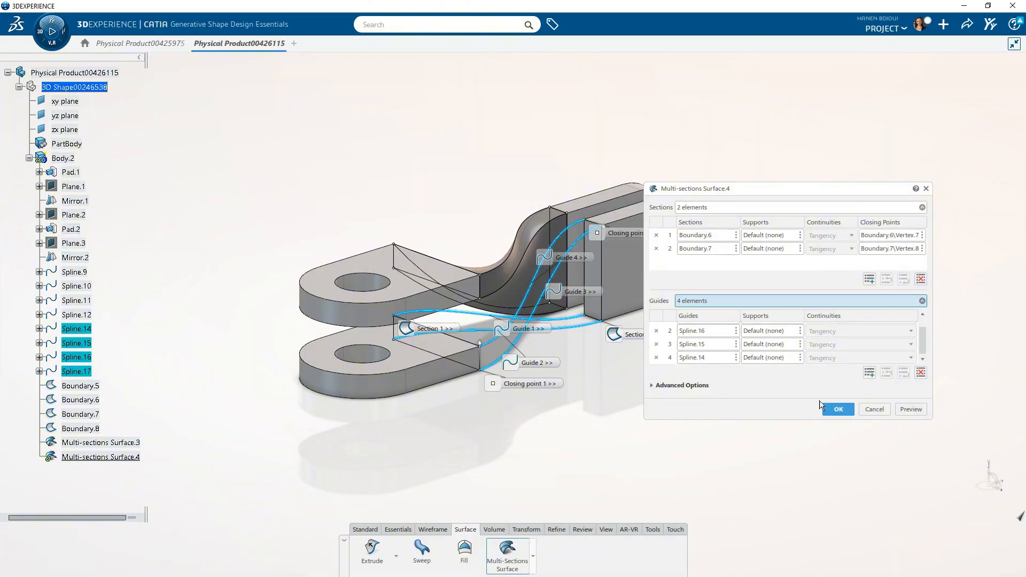
pyautogui.click(832, 409)
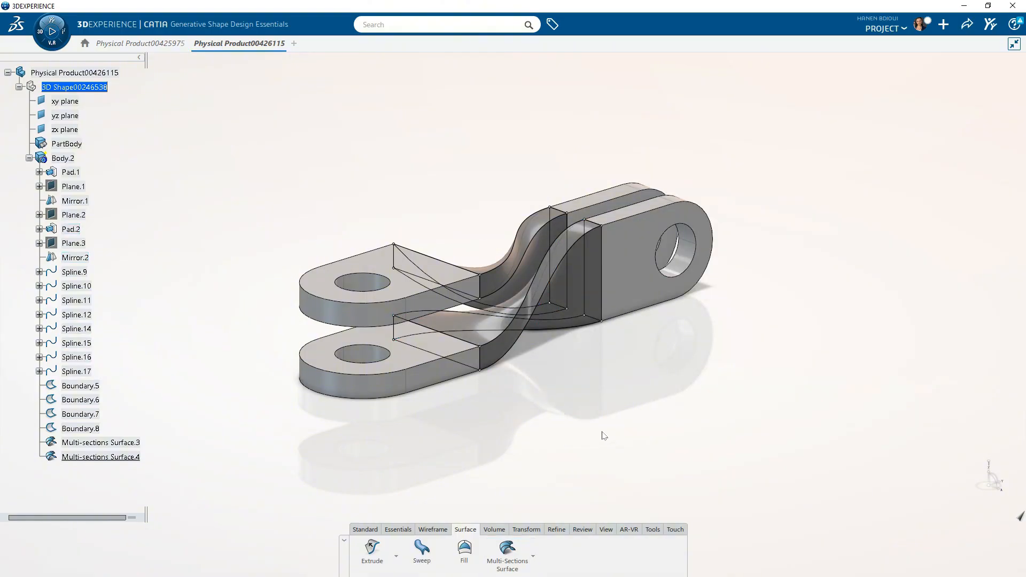
# Hide all the splines, the four boundaries and both multi-section surfaces together.
pyautogui.click(88, 457)
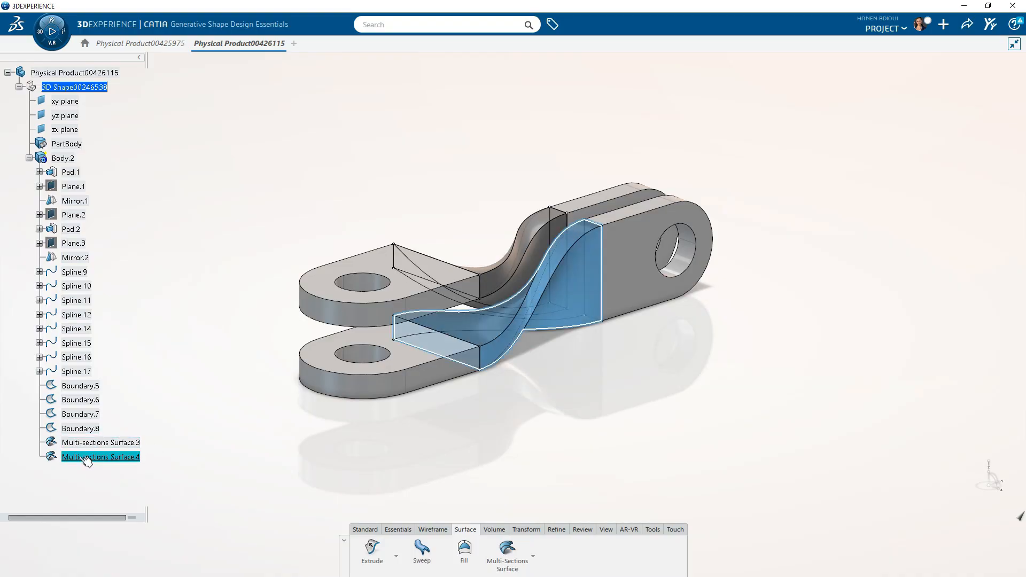
pyautogui.keyDown('shift'); pyautogui.click(82, 271); pyautogui.keyUp('shift')
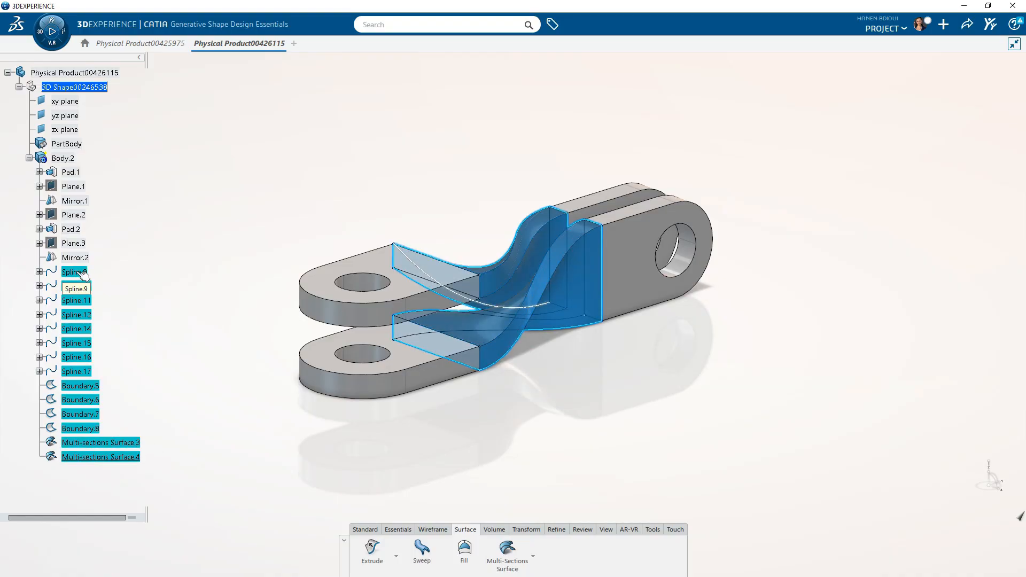
pyautogui.rightClick(79, 274)
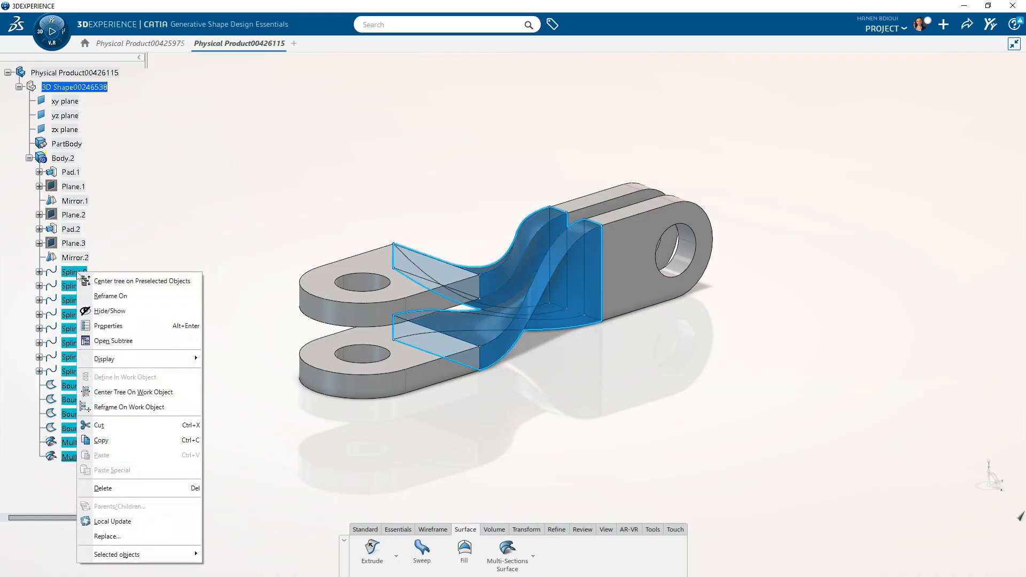
pyautogui.click(101, 311)
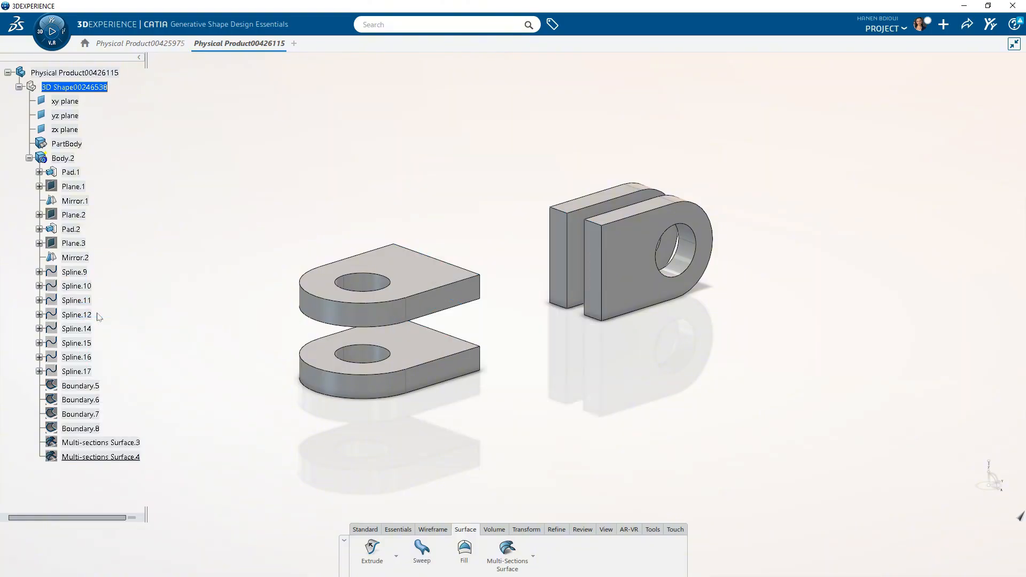
# Show the hidden splines, boundaries and multi-section surfaces again.
pyautogui.click(93, 455)
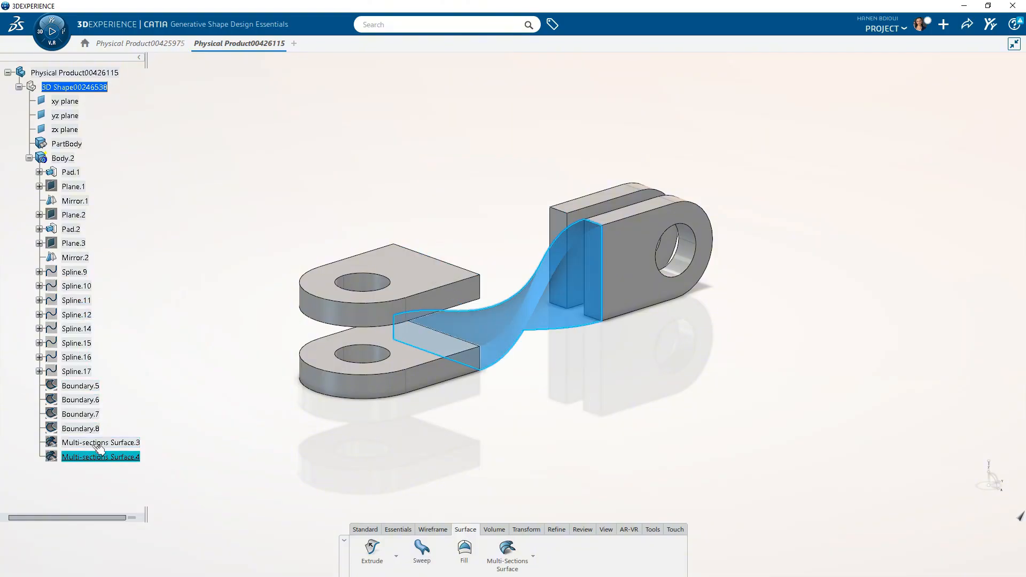
pyautogui.keyDown('shift'); pyautogui.click(75, 272); pyautogui.keyUp('shift')
pyautogui.rightClick(76, 274)
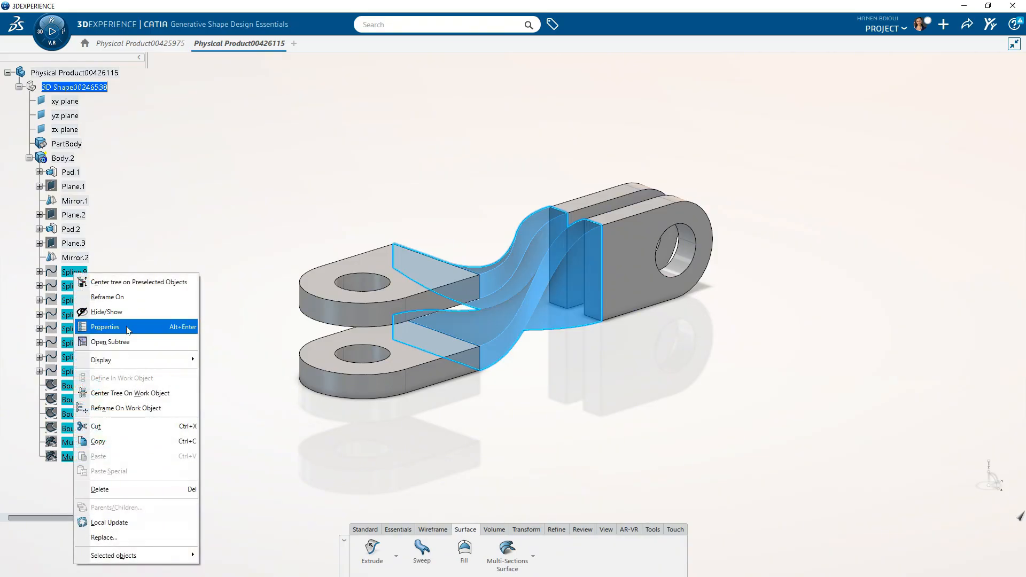
pyautogui.click(131, 315)
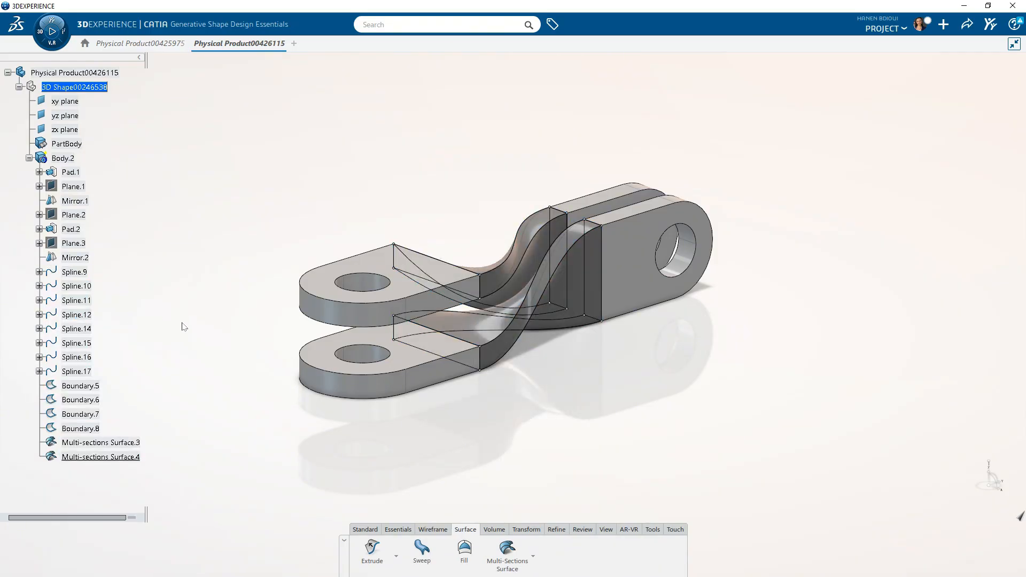
pyautogui.moveTo(469, 442); pyautogui.dragTo(237, 438, button='middle')
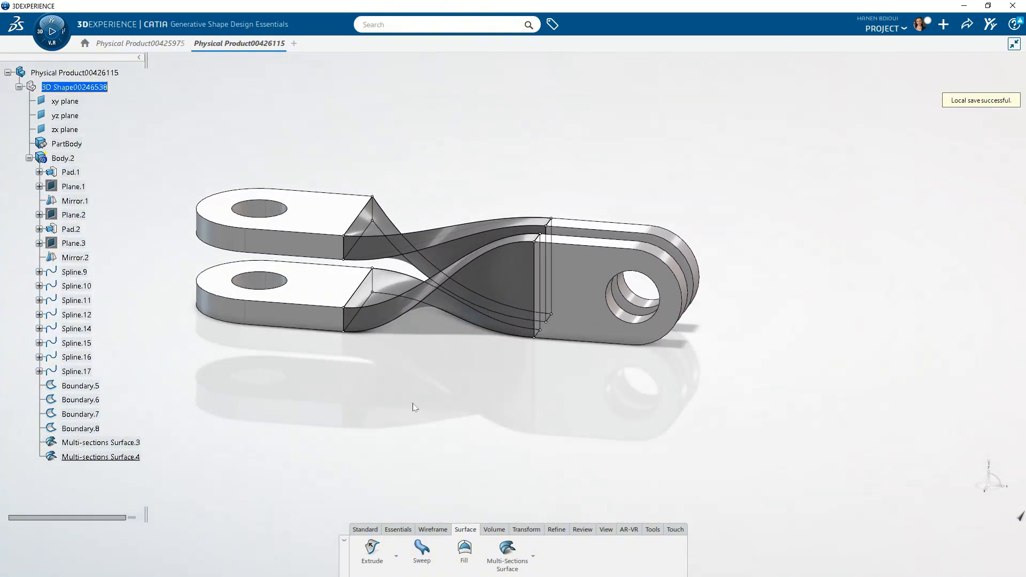
pyautogui.moveTo(487, 421); pyautogui.dragTo(364, 409, button='middle')
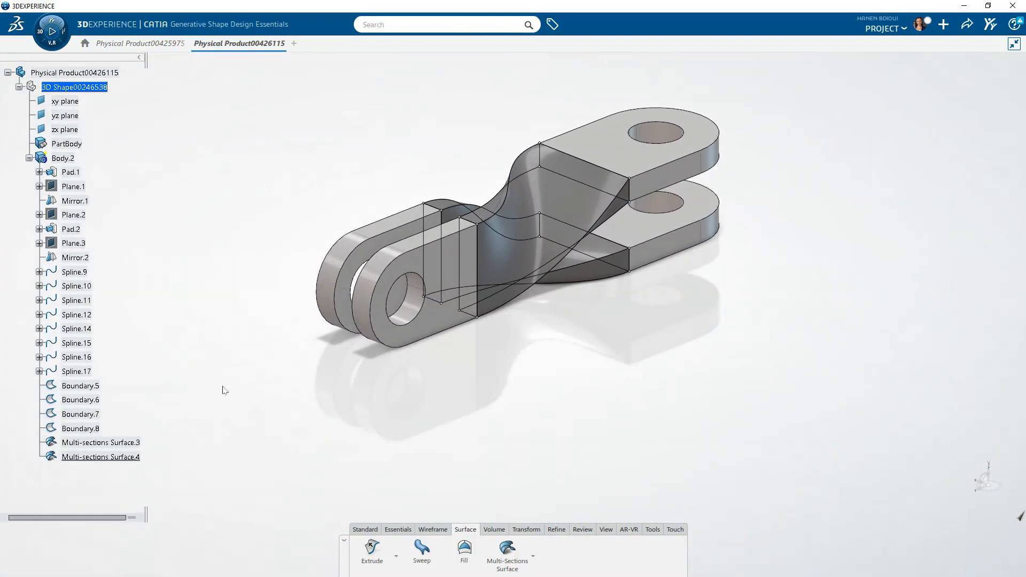
pyautogui.moveTo(489, 437); pyautogui.dragTo(425, 458, button='middle')
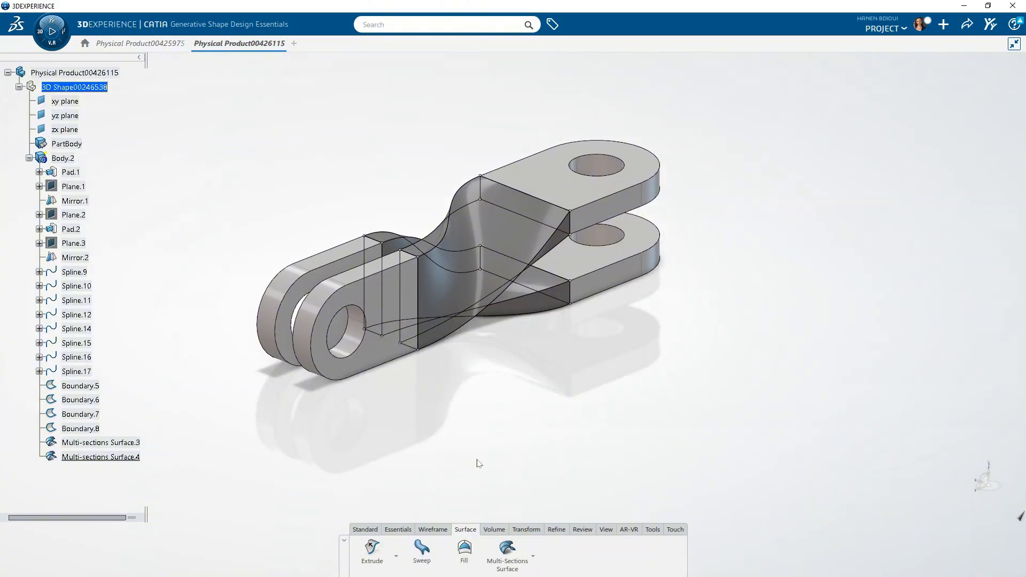
# Switch to the Part Design app, finding it by searching the available apps for "part".
pyautogui.click(536, 530)
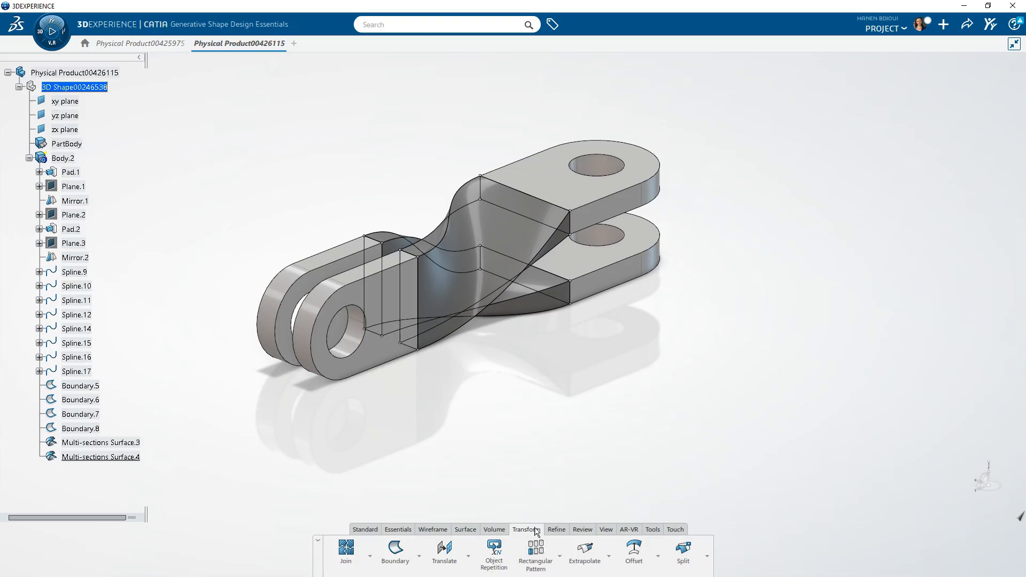
pyautogui.click(492, 530)
pyautogui.click(465, 529)
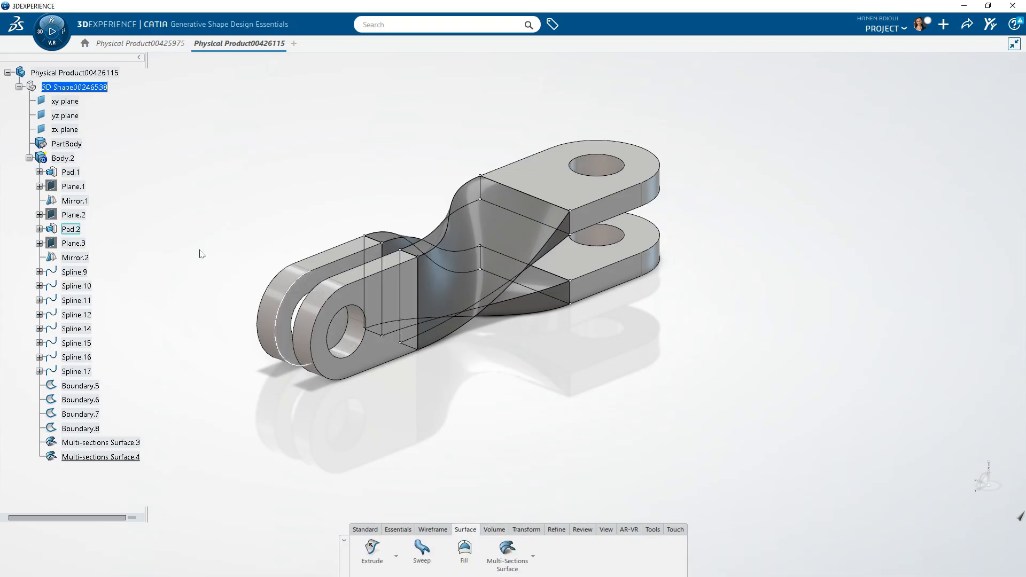
pyautogui.click(52, 31)
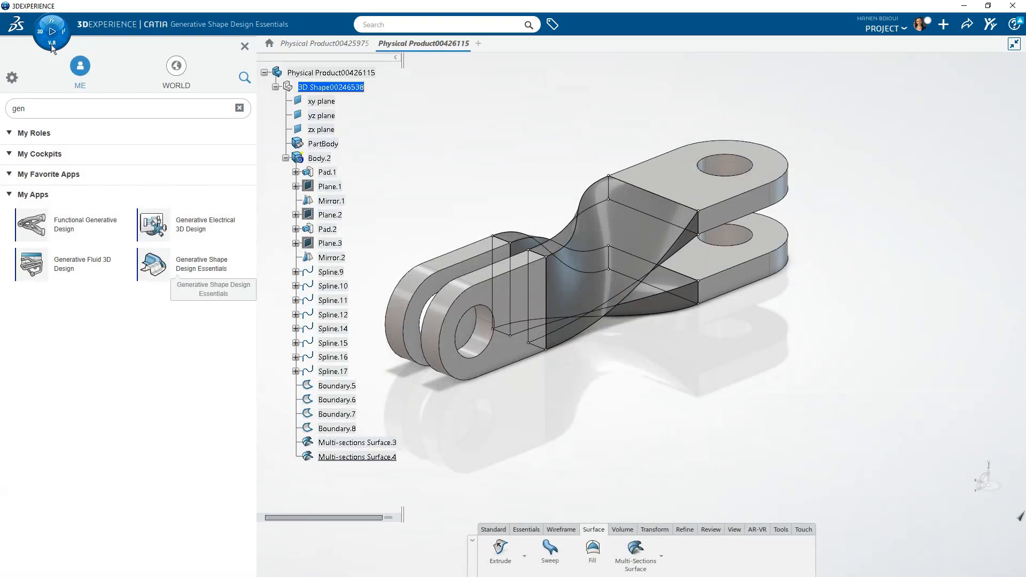
pyautogui.click(77, 110)
pyautogui.write('part')
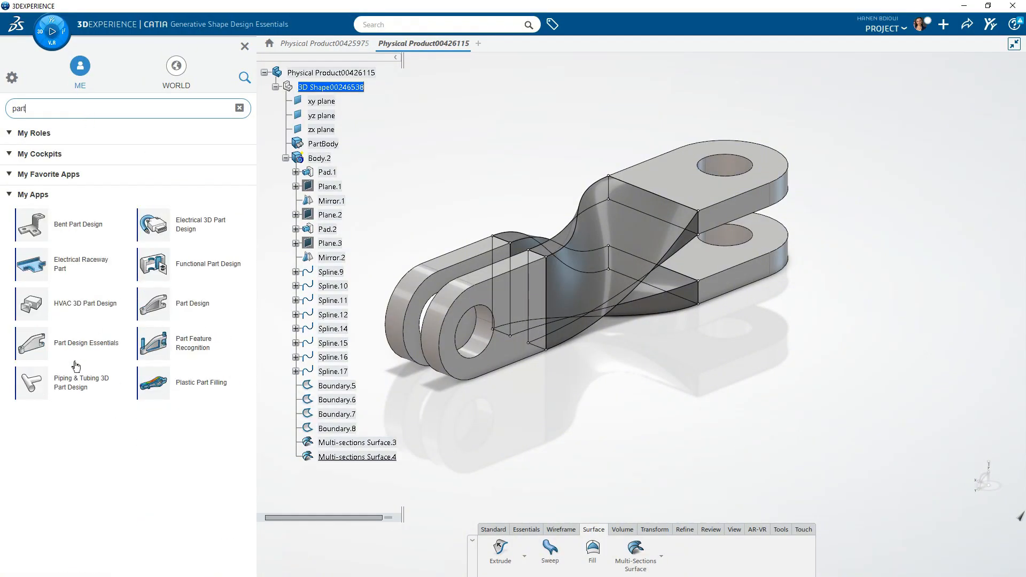
pyautogui.click(173, 310)
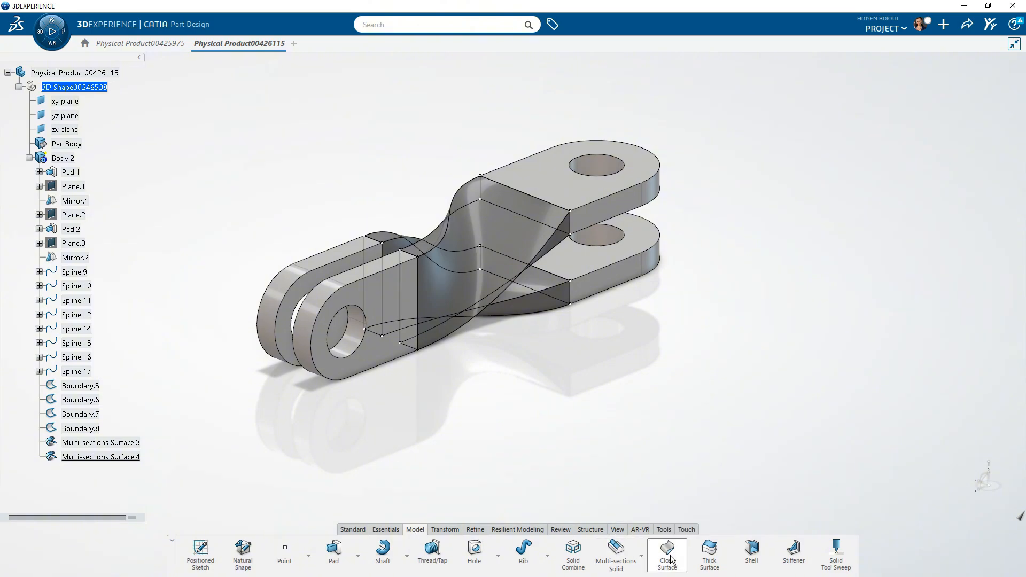
# Turn Multi-sections Surface.3 and Multi-sections Surface.4 into solids with two separate Close Surface features.
pyautogui.click(669, 556)
pyautogui.click(509, 241)
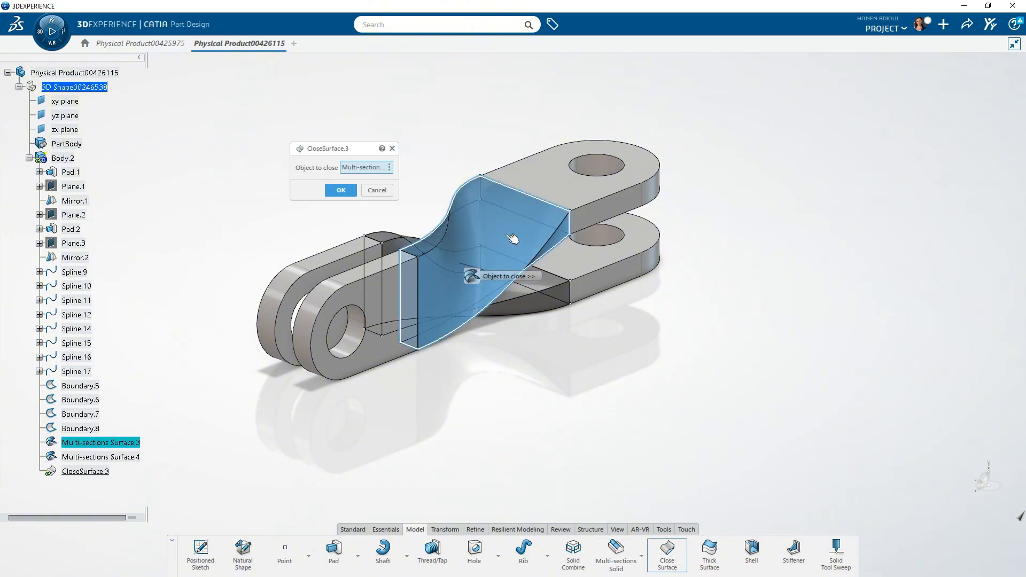
pyautogui.click(341, 190)
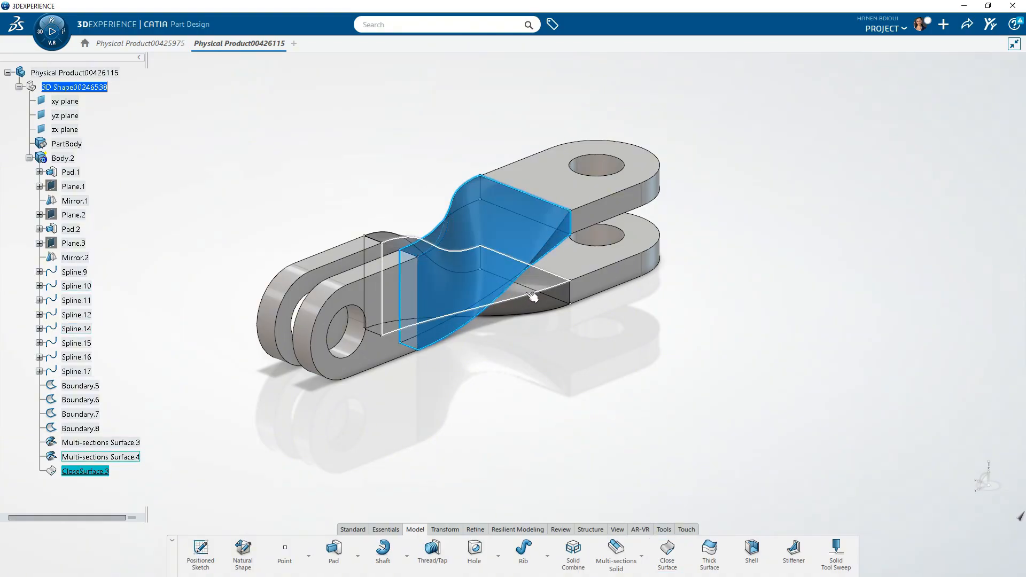
pyautogui.click(667, 553)
pyautogui.click(555, 286)
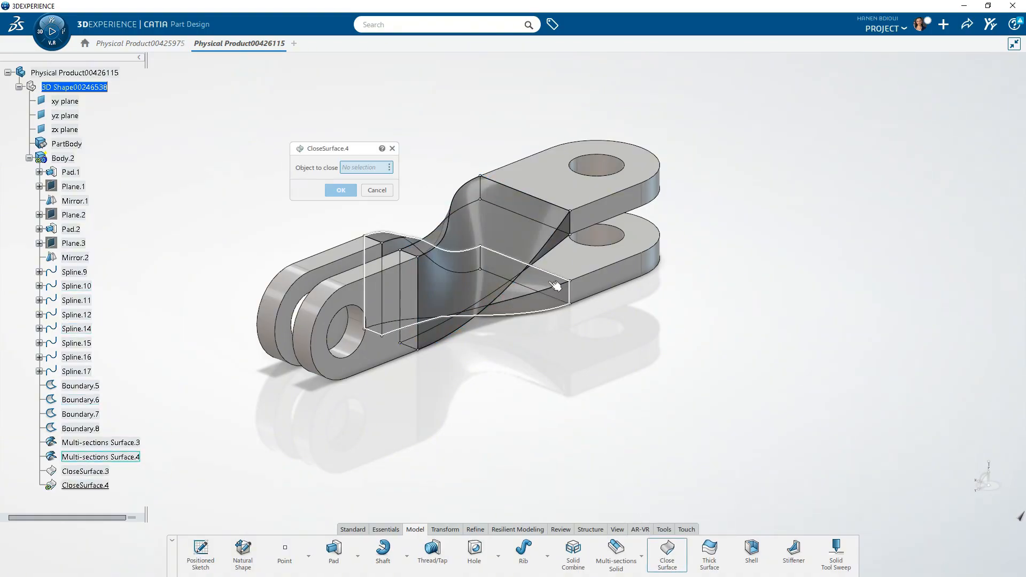
pyautogui.click(345, 190)
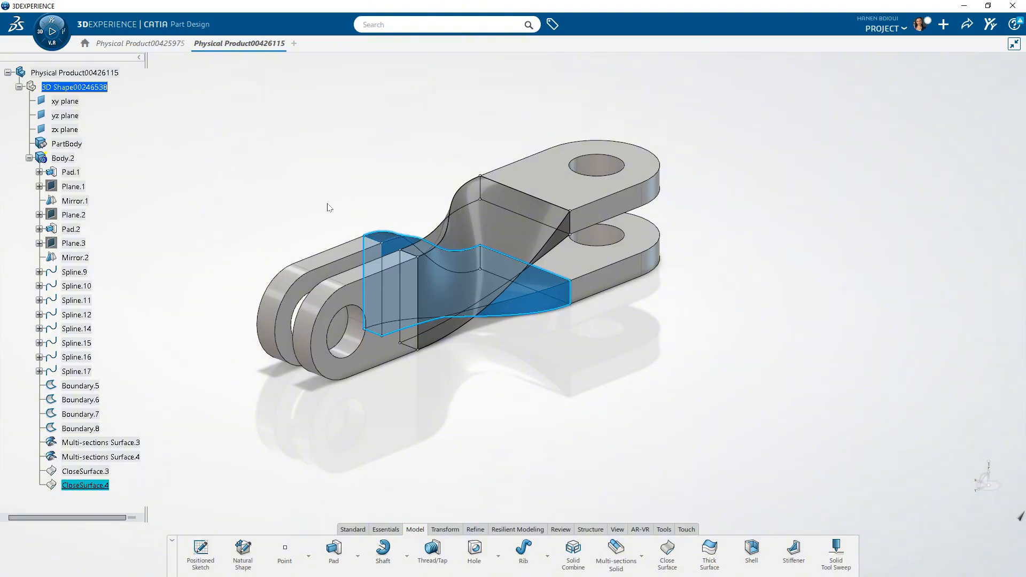
pyautogui.click(329, 208)
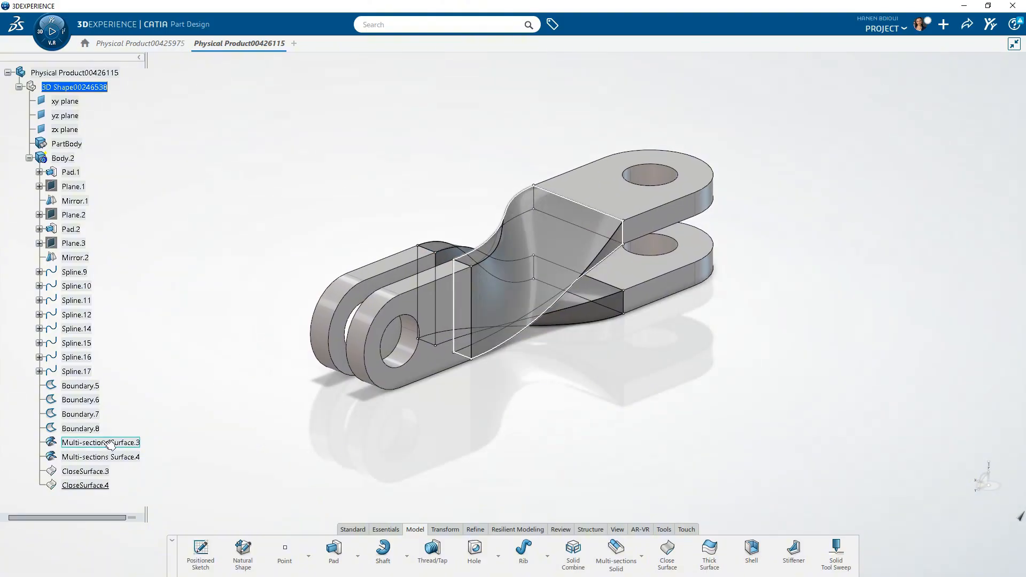
# Hide Boundary.5 through Boundary.8 together with both multi-section surfaces.
pyautogui.click(100, 457)
pyautogui.keyDown('shift'); pyautogui.click(89, 387); pyautogui.keyUp('shift')
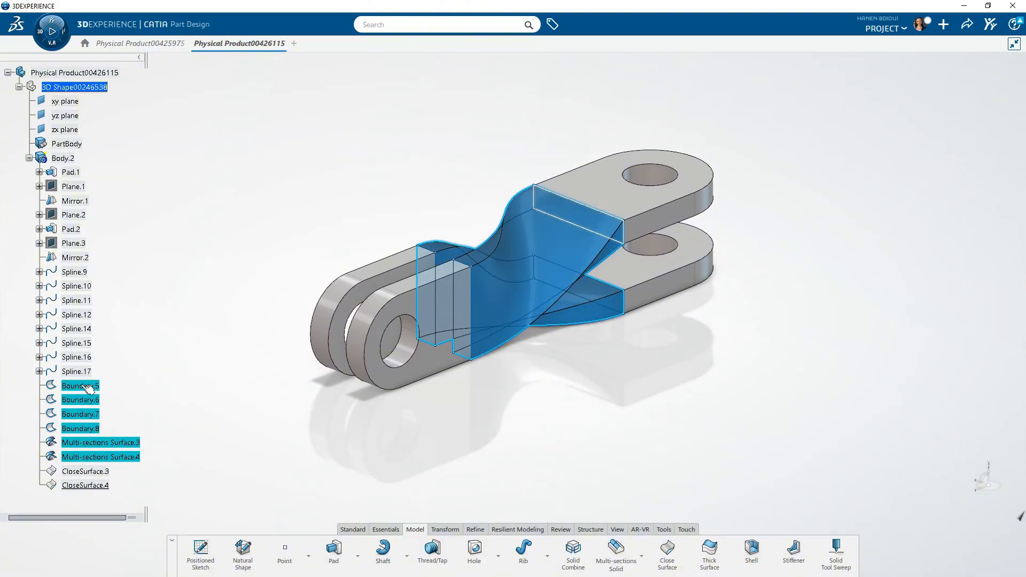
pyautogui.rightClick(89, 387)
pyautogui.click(119, 131)
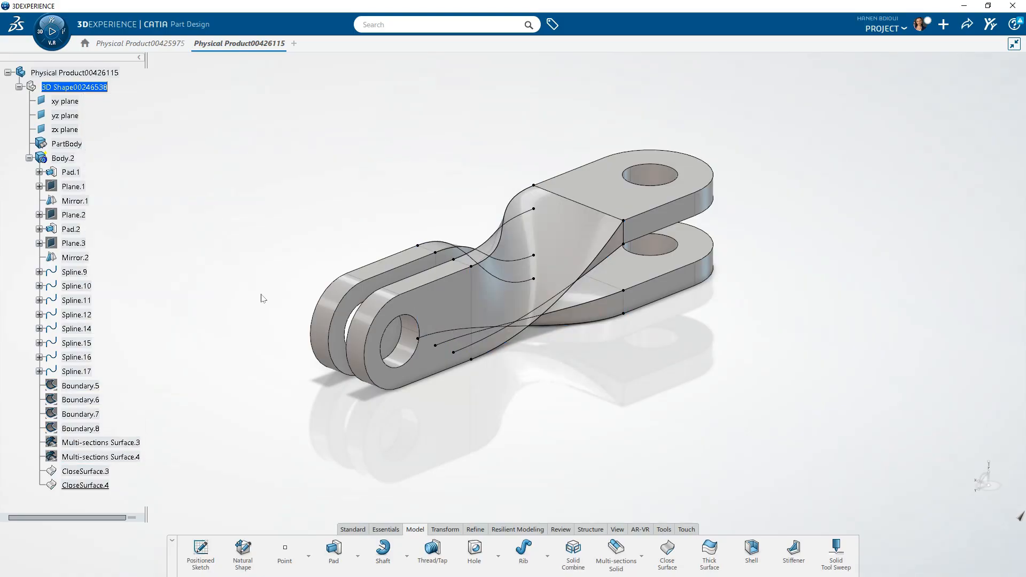
# Hide all eight guide splines, from Spline.9 through Spline.17.
pyautogui.click(75, 272)
pyautogui.keyDown('shift'); pyautogui.click(77, 372); pyautogui.keyUp('shift')
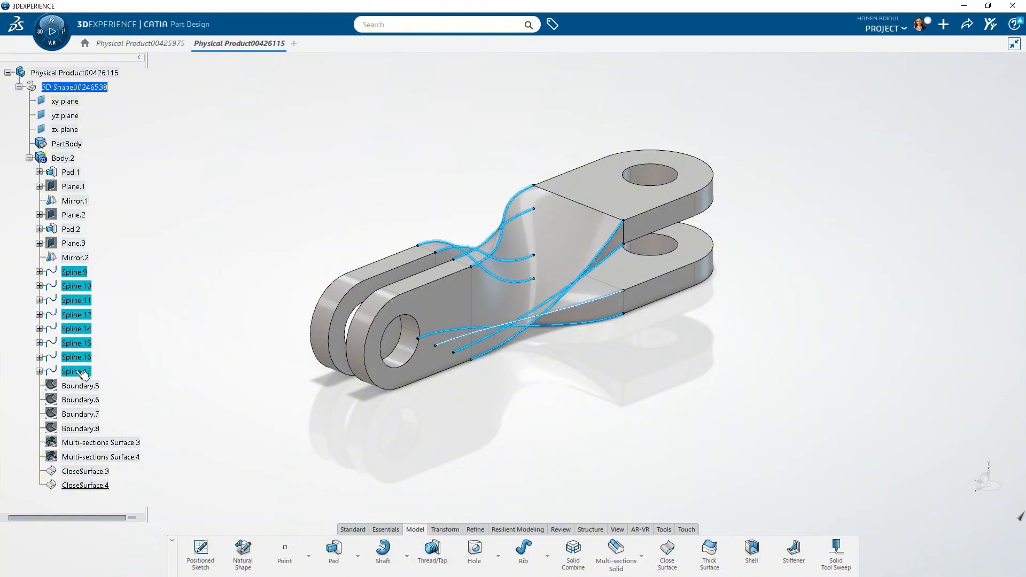
pyautogui.rightClick(77, 371)
pyautogui.click(109, 118)
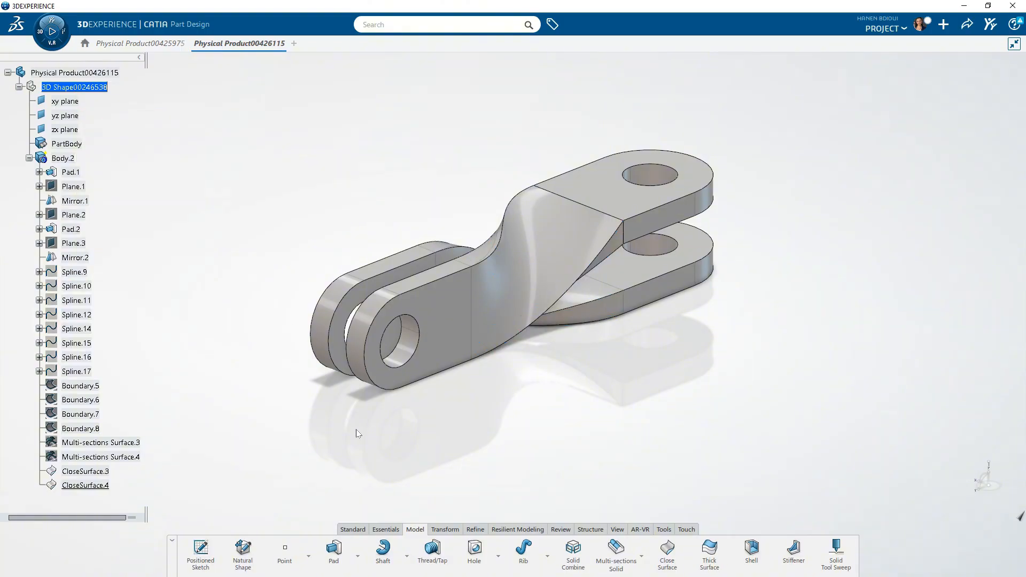
# Open the Material Browser at a reduced size and apply its brown textured material to the whole part.
pyautogui.moveTo(499, 400); pyautogui.dragTo(577, 397, button='middle')
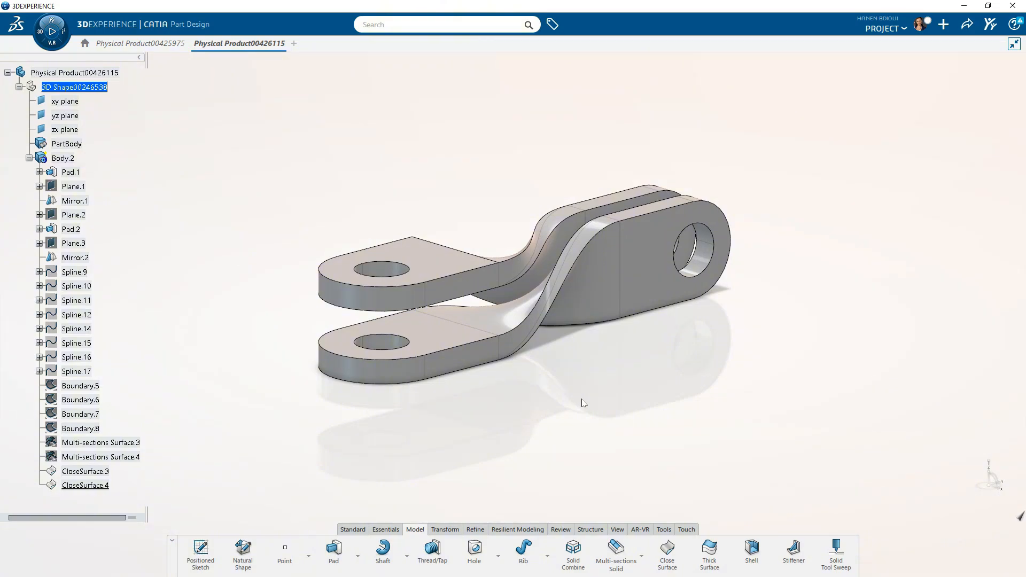
pyautogui.click(617, 529)
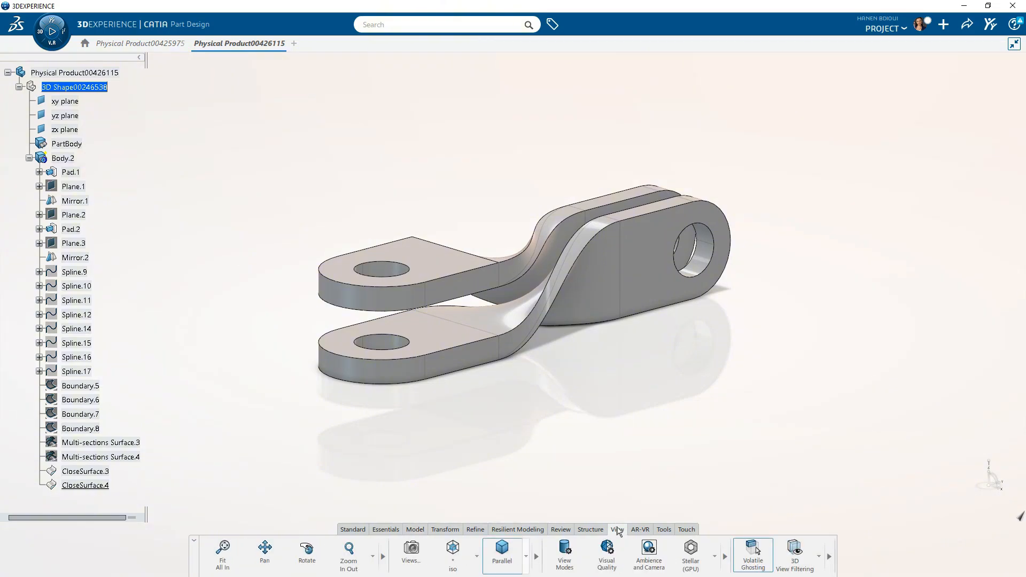
pyautogui.click(664, 530)
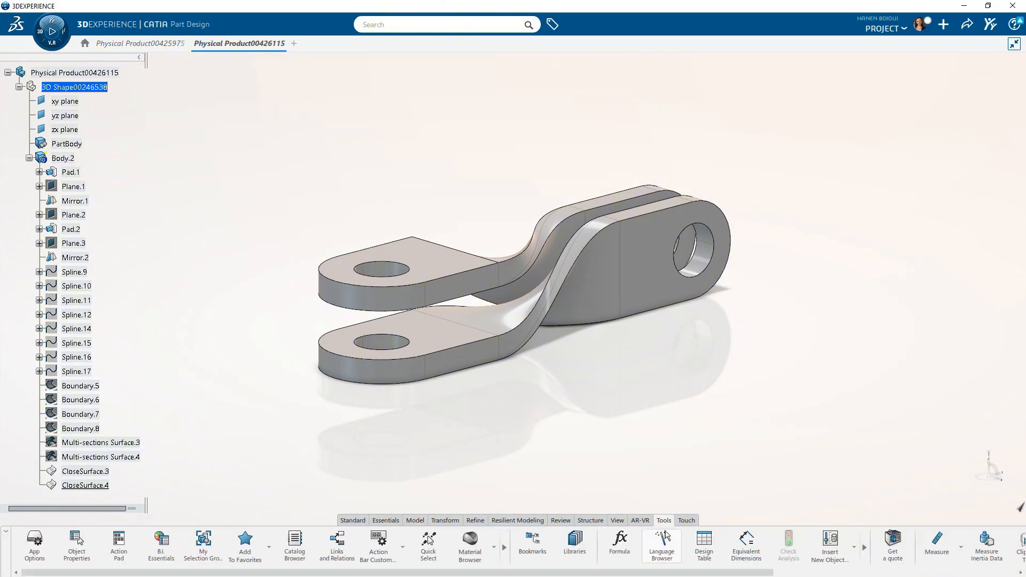
pyautogui.click(468, 545)
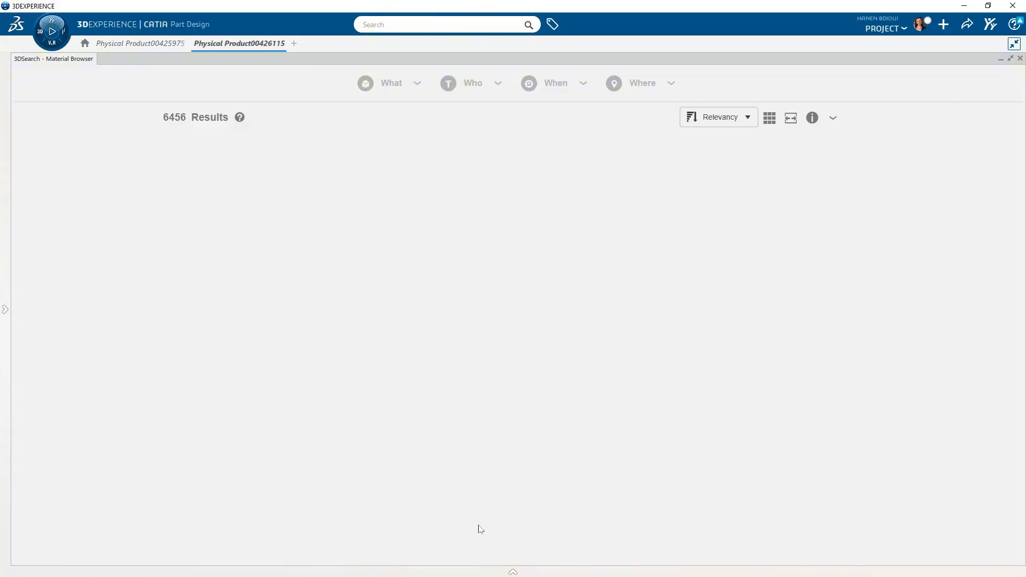
pyautogui.click(1010, 58)
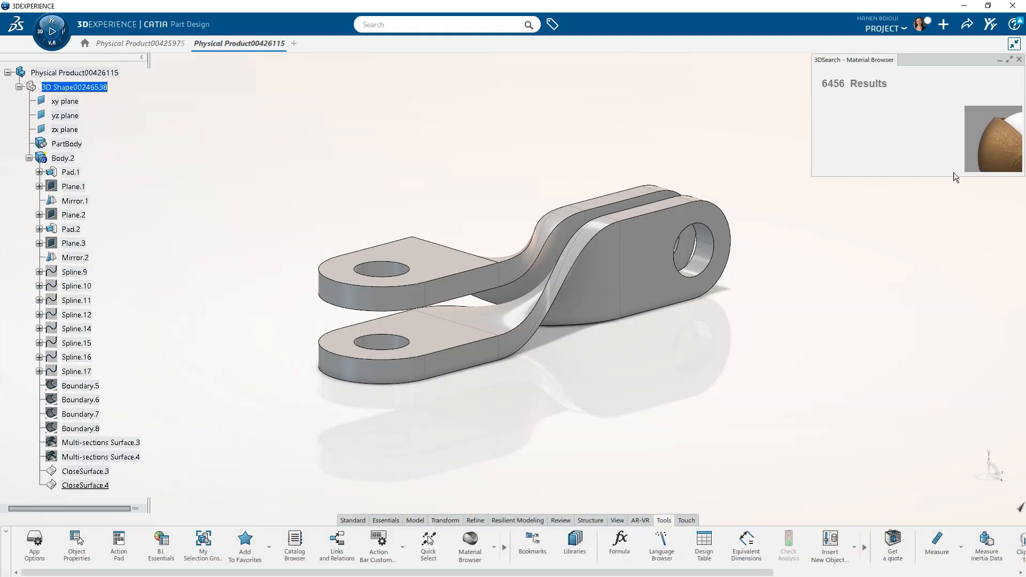
pyautogui.moveTo(956, 147); pyautogui.dragTo(645, 228)
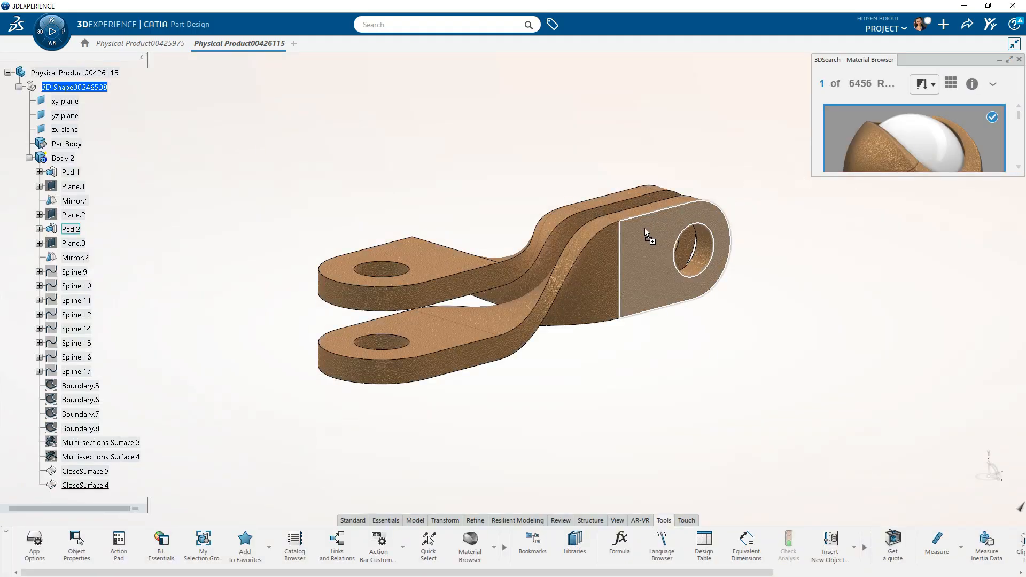
pyautogui.click(710, 242)
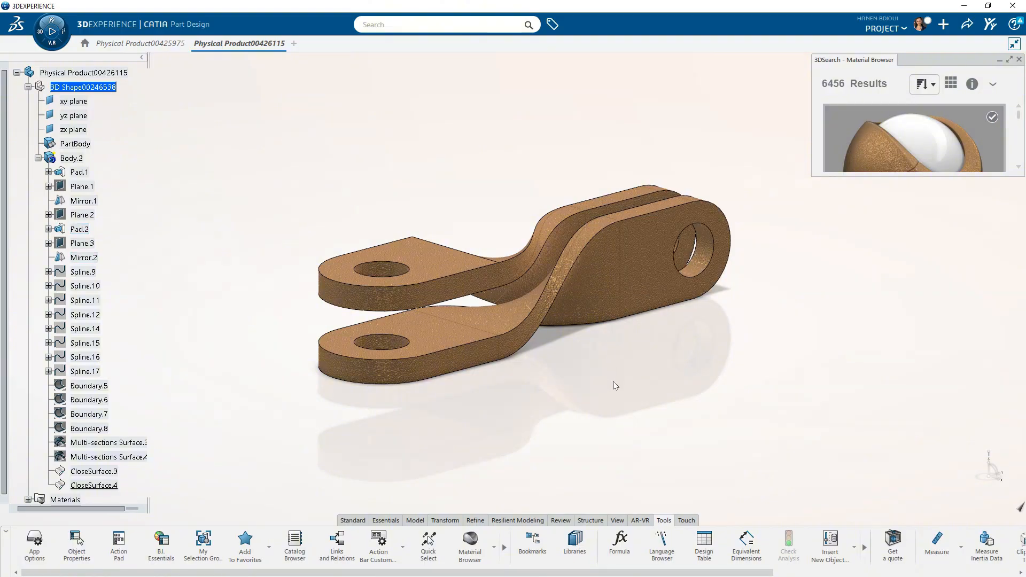
# Start the play experience to present the finished part and close the Material Browser.
pyautogui.click(354, 520)
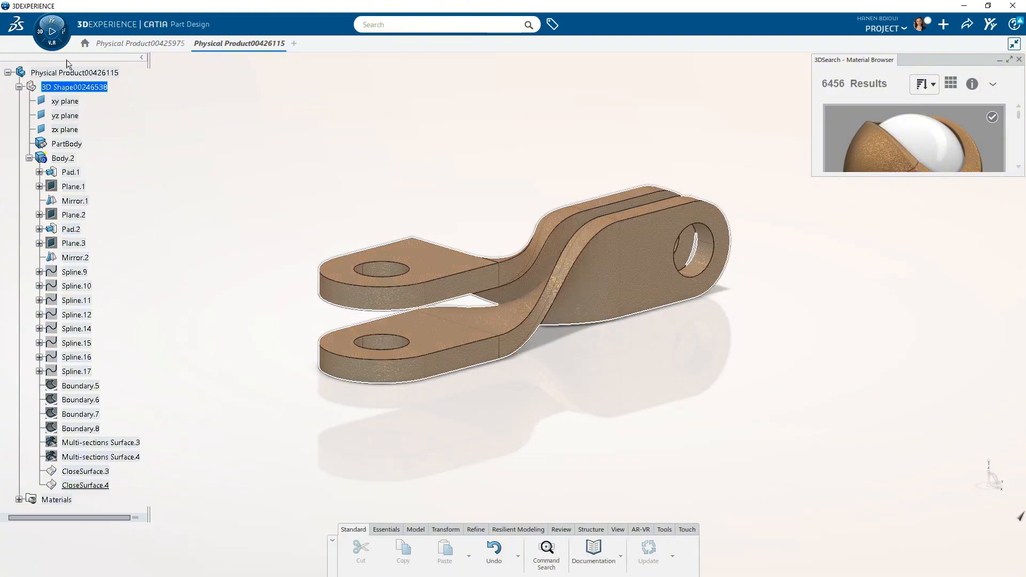
pyautogui.click(52, 31)
pyautogui.click(1019, 59)
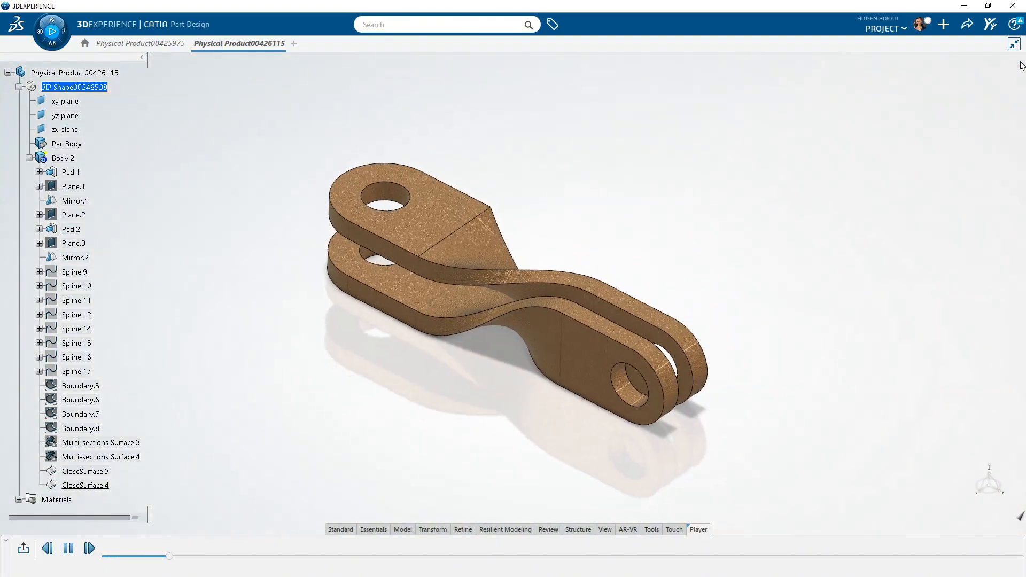